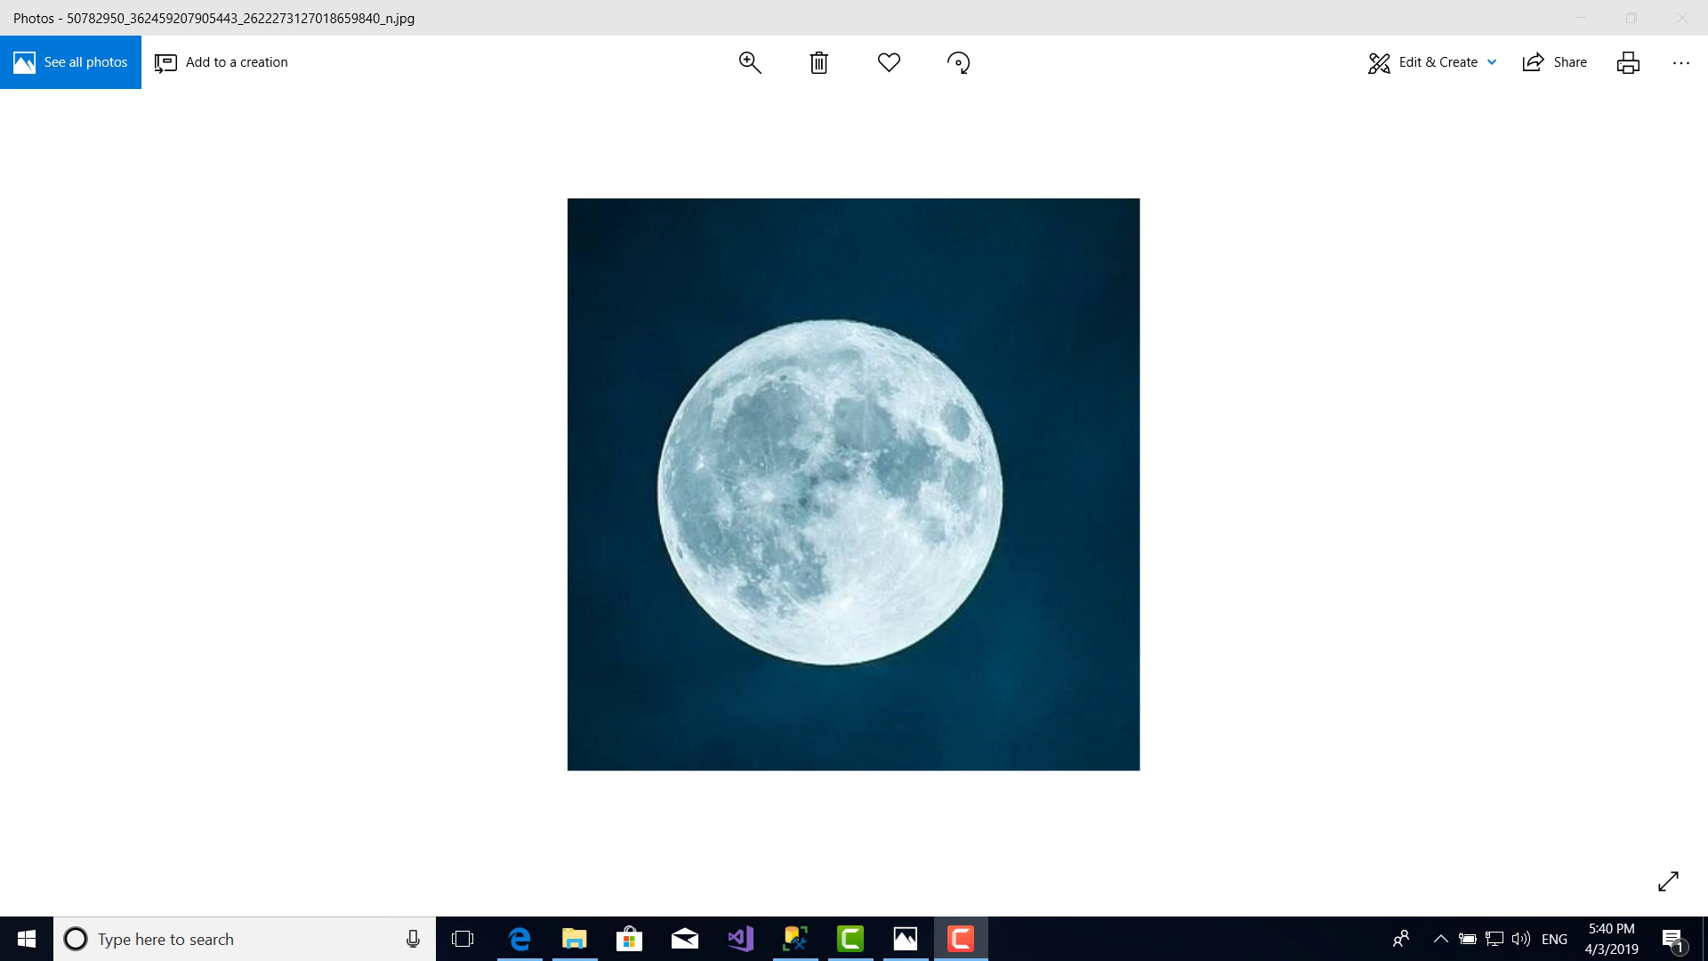
# Switch to SQL Server Management Studio and inspect the service commands available for SQL Server Agent.
pyautogui.click(794, 938)
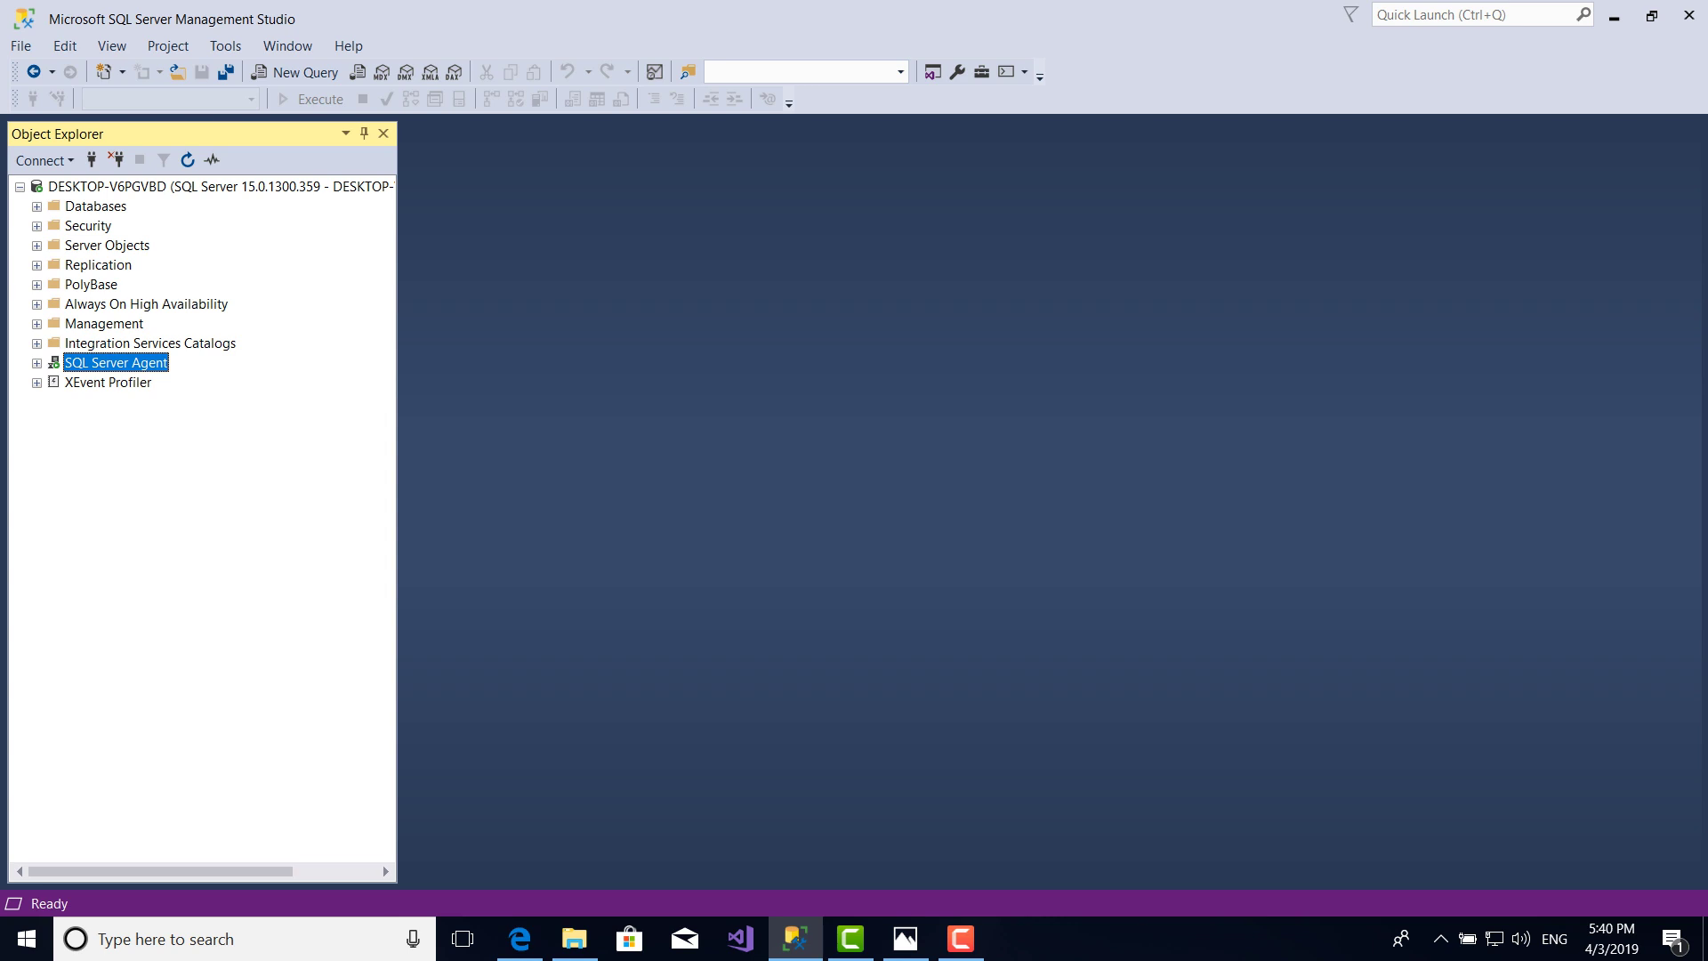
pyautogui.hotkey('shift', 'F10')
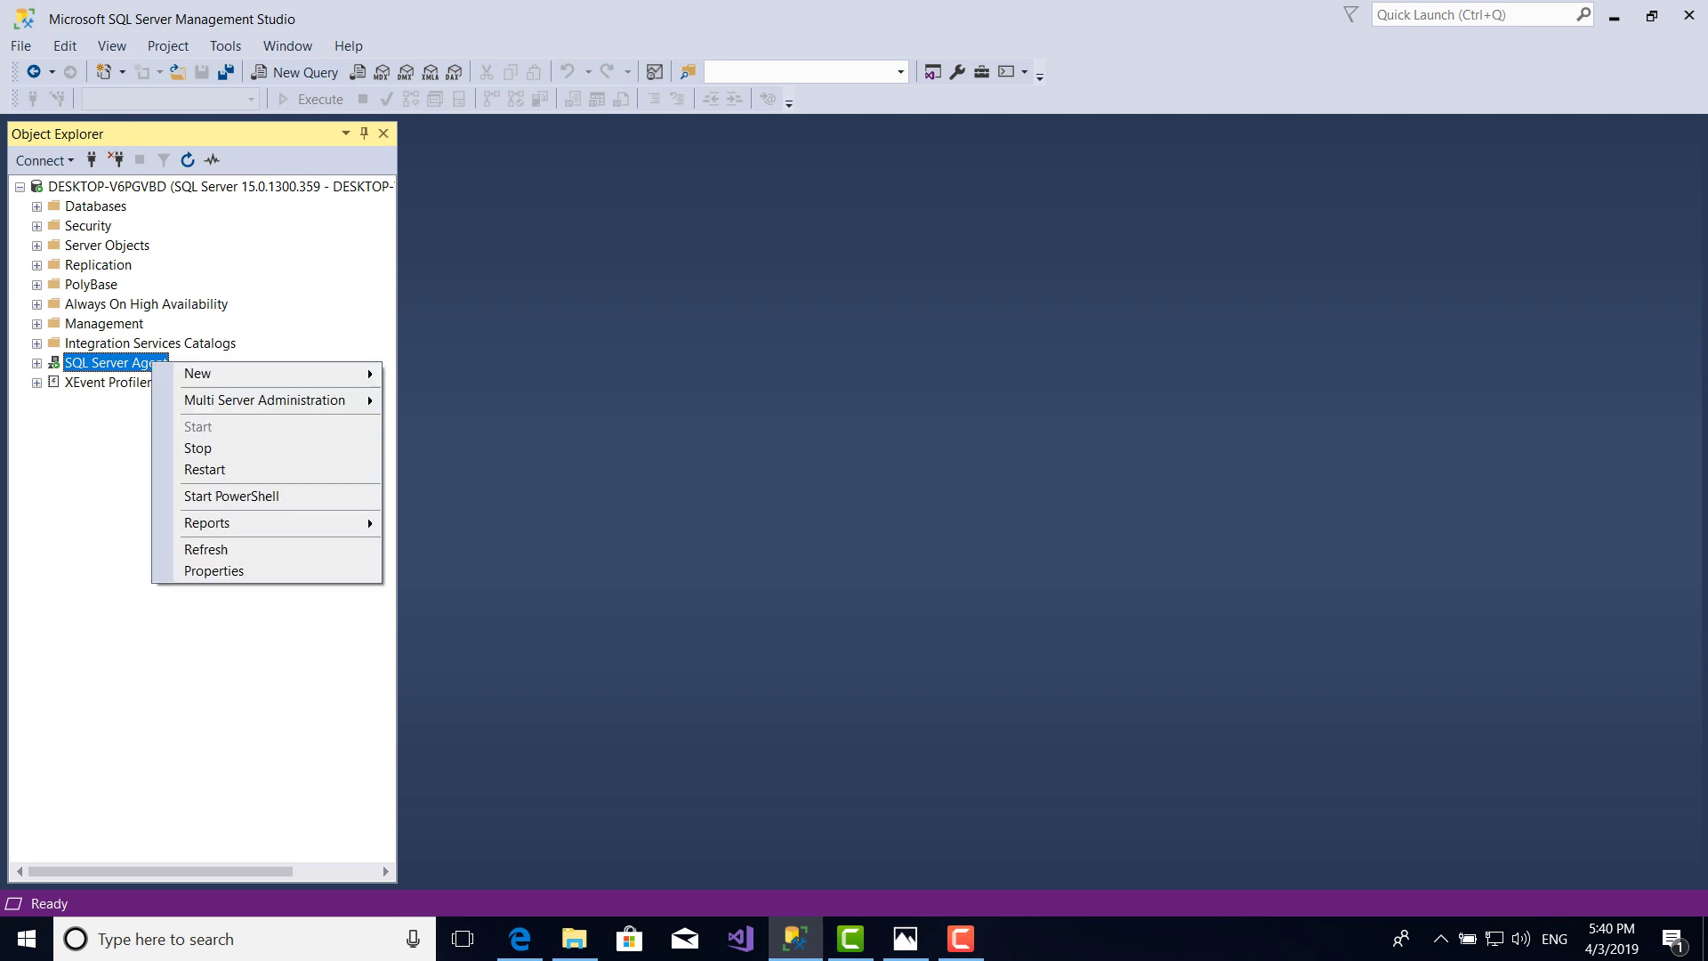
pyautogui.press('Down')
pyautogui.press('Down')
pyautogui.press('Down')
pyautogui.press('Down')
pyautogui.press('Escape')
# Expand the server's Databases folder and select the HR database.
pyautogui.click(37, 206)
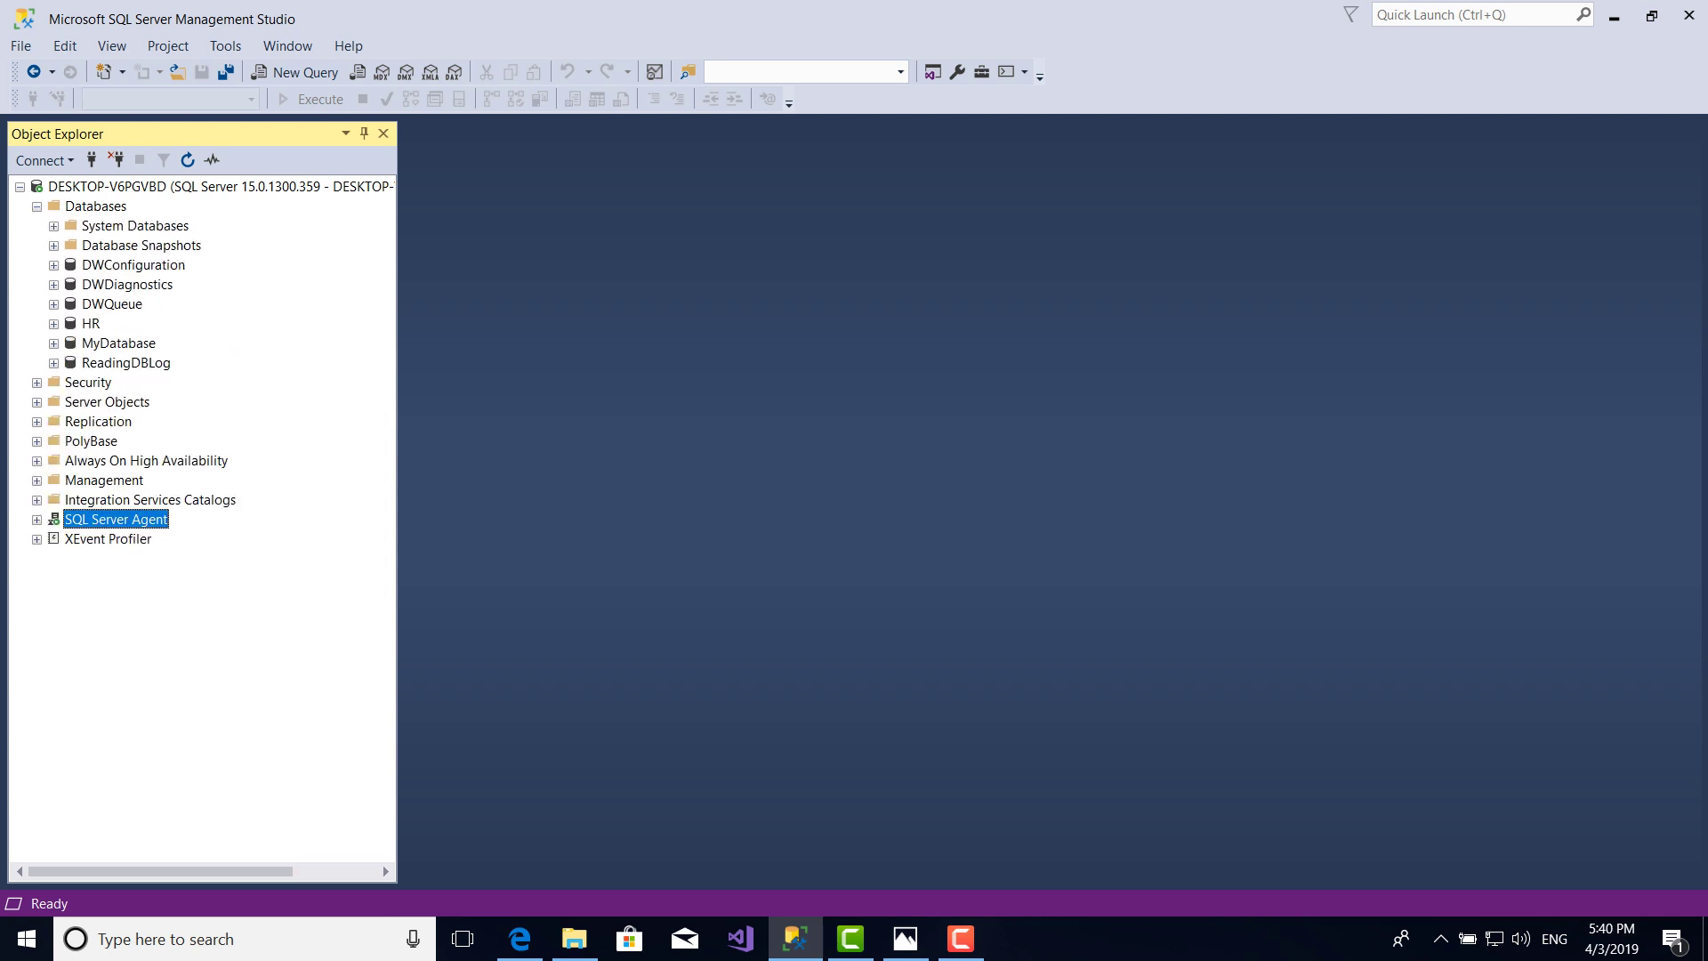
pyautogui.click(91, 324)
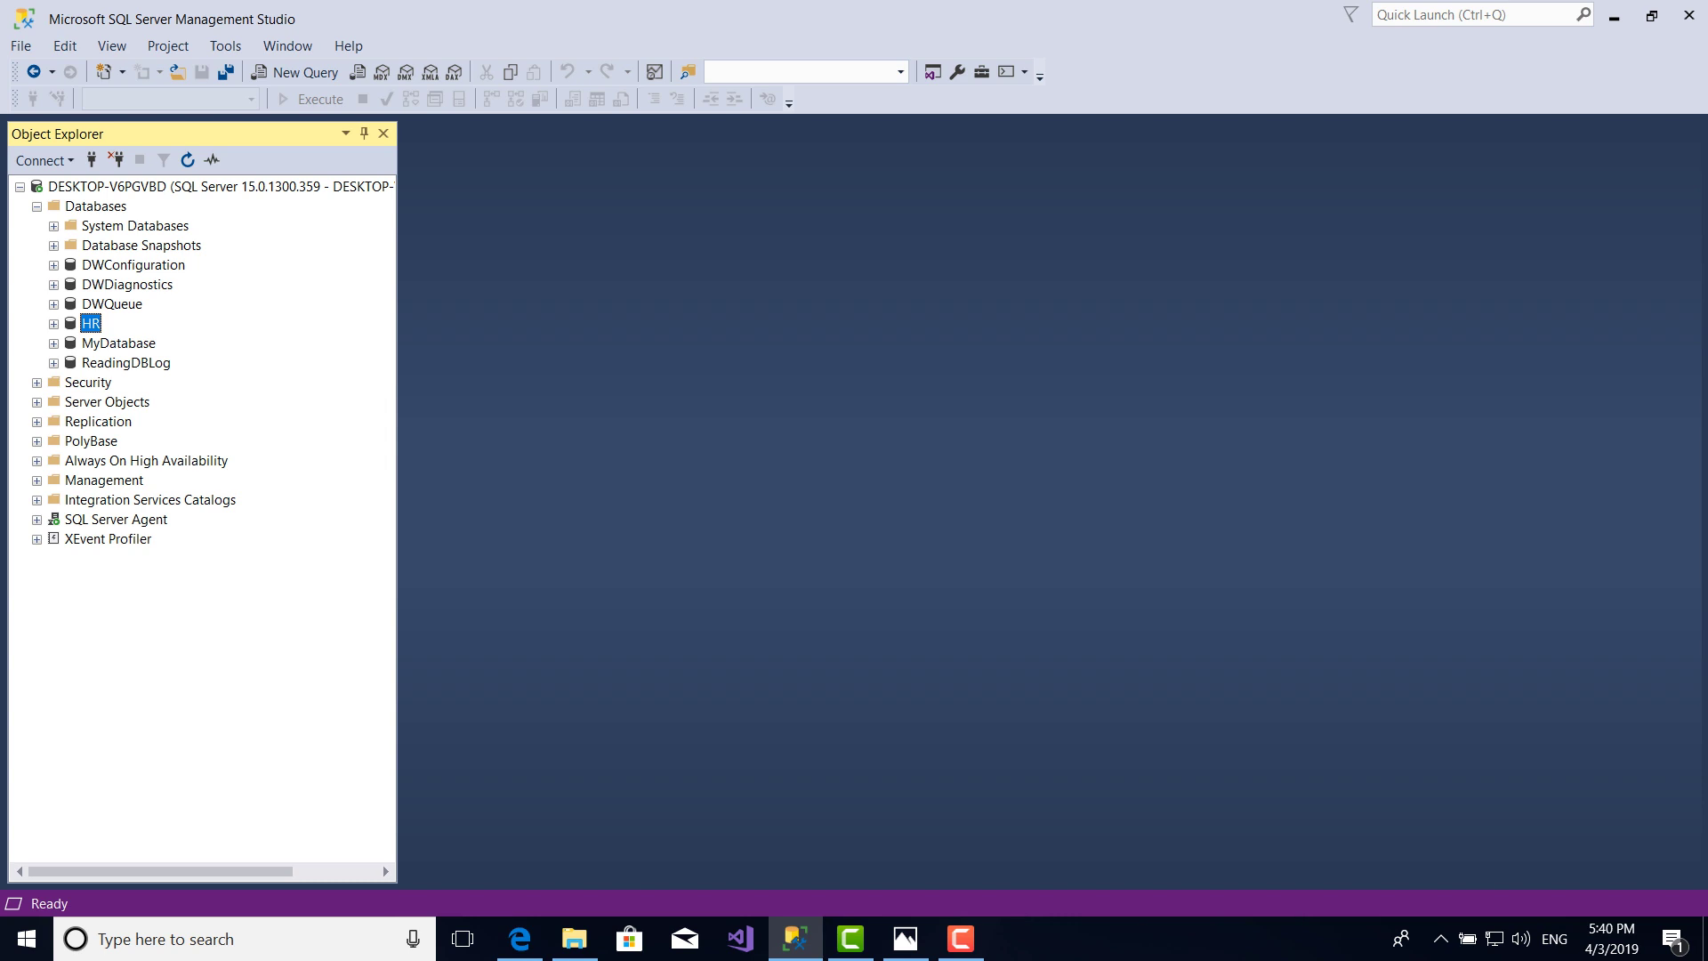
# Launch the Maintenance Plan Wizard for the Maintenance Plans folder under Management.
pyautogui.click(37, 480)
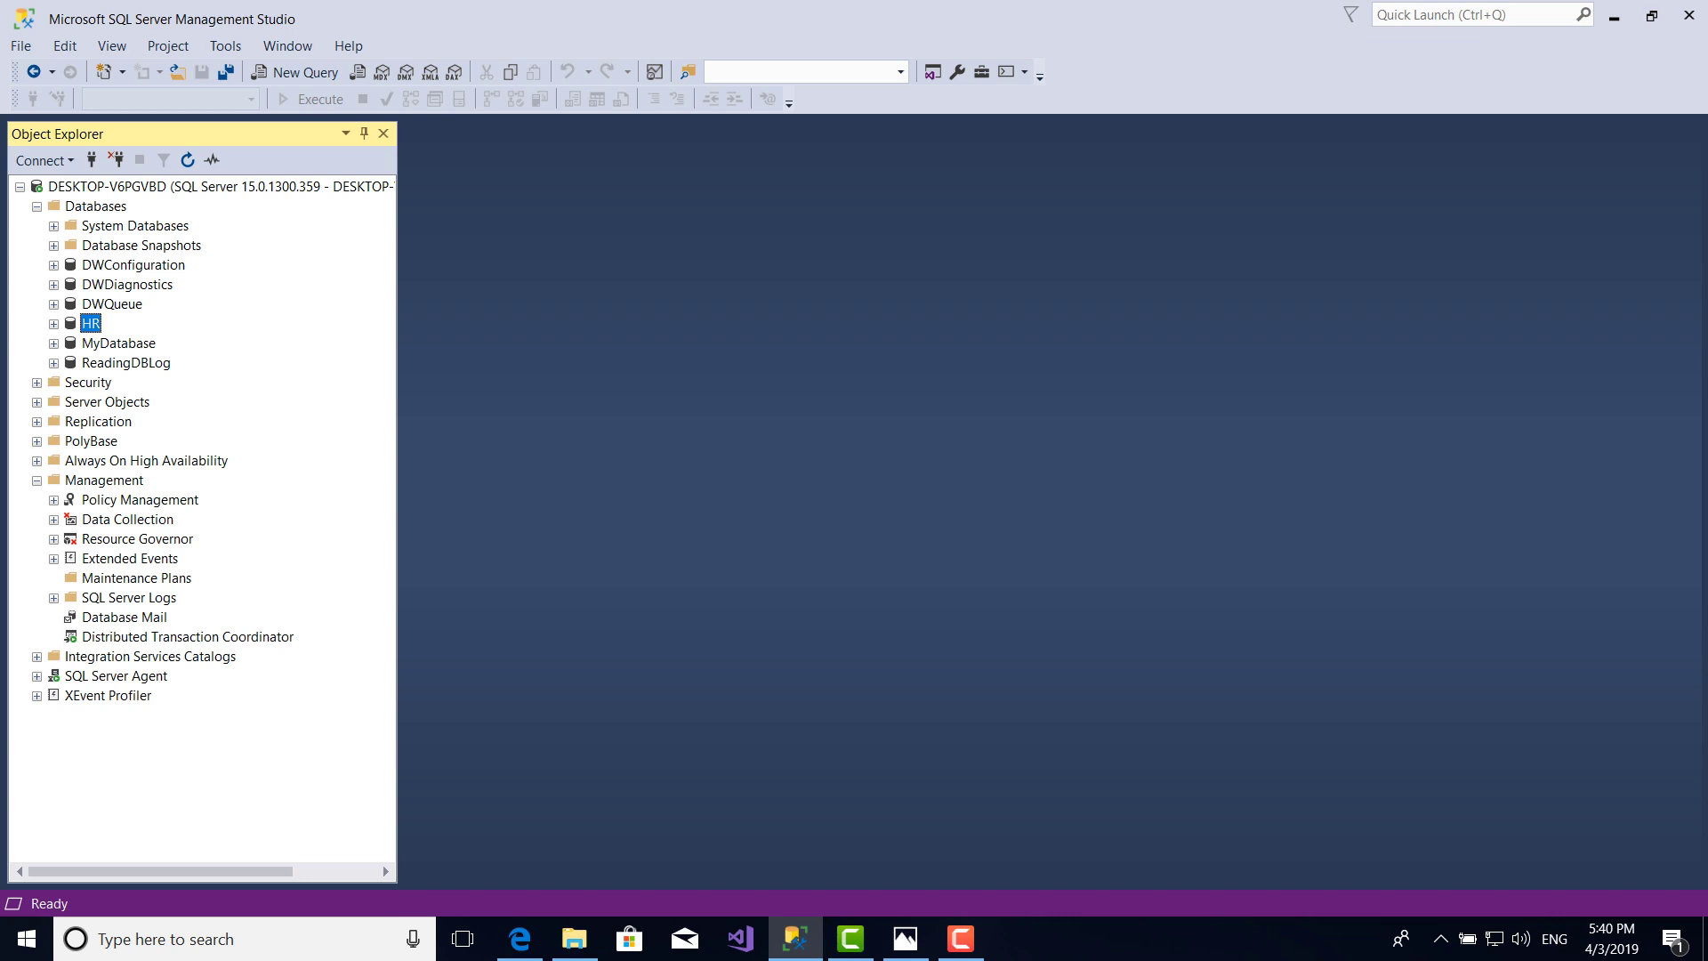
pyautogui.click(136, 578)
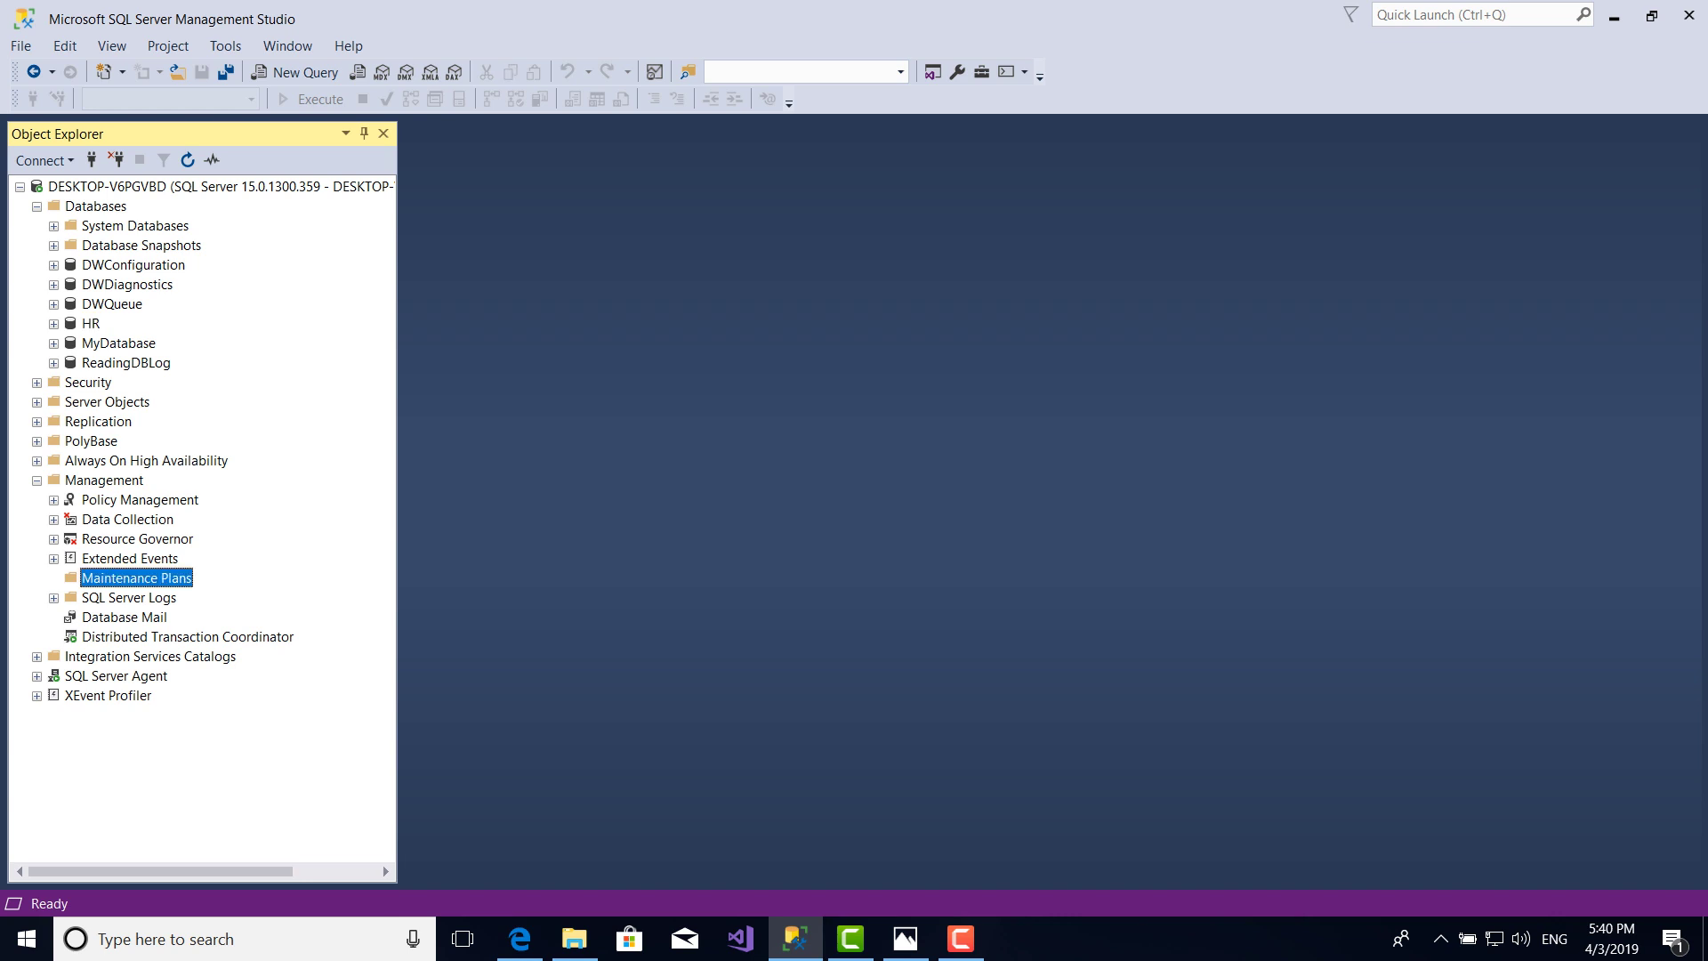
pyautogui.rightClick(140, 577)
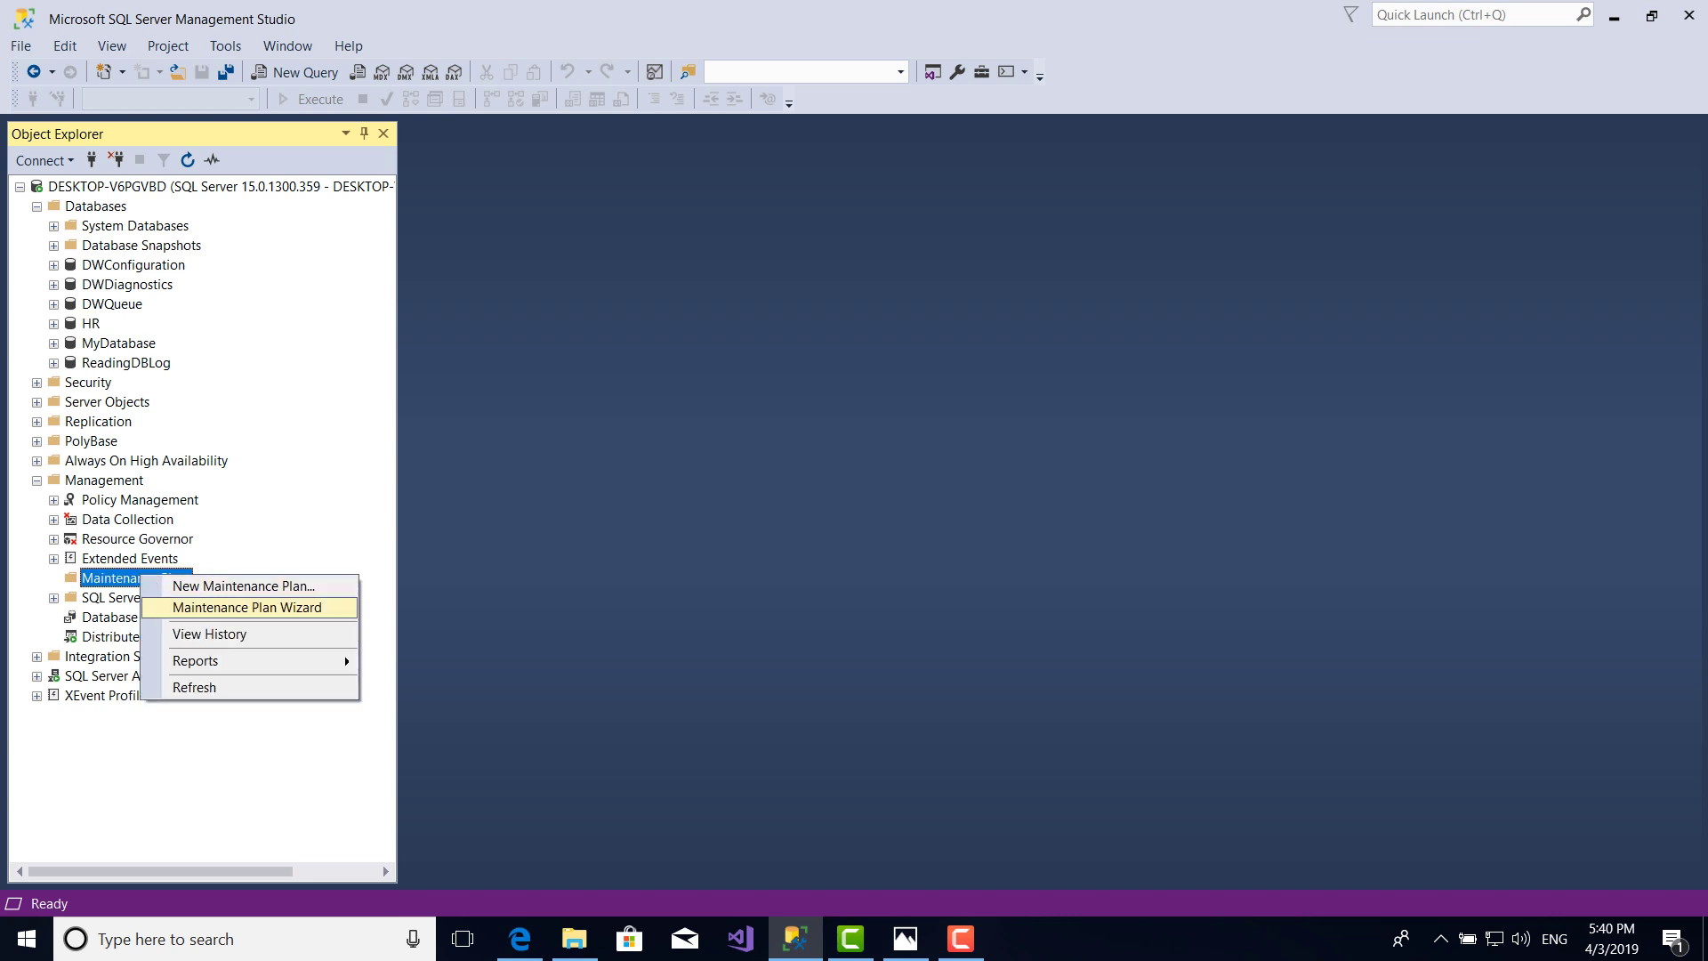
pyautogui.press('Return')
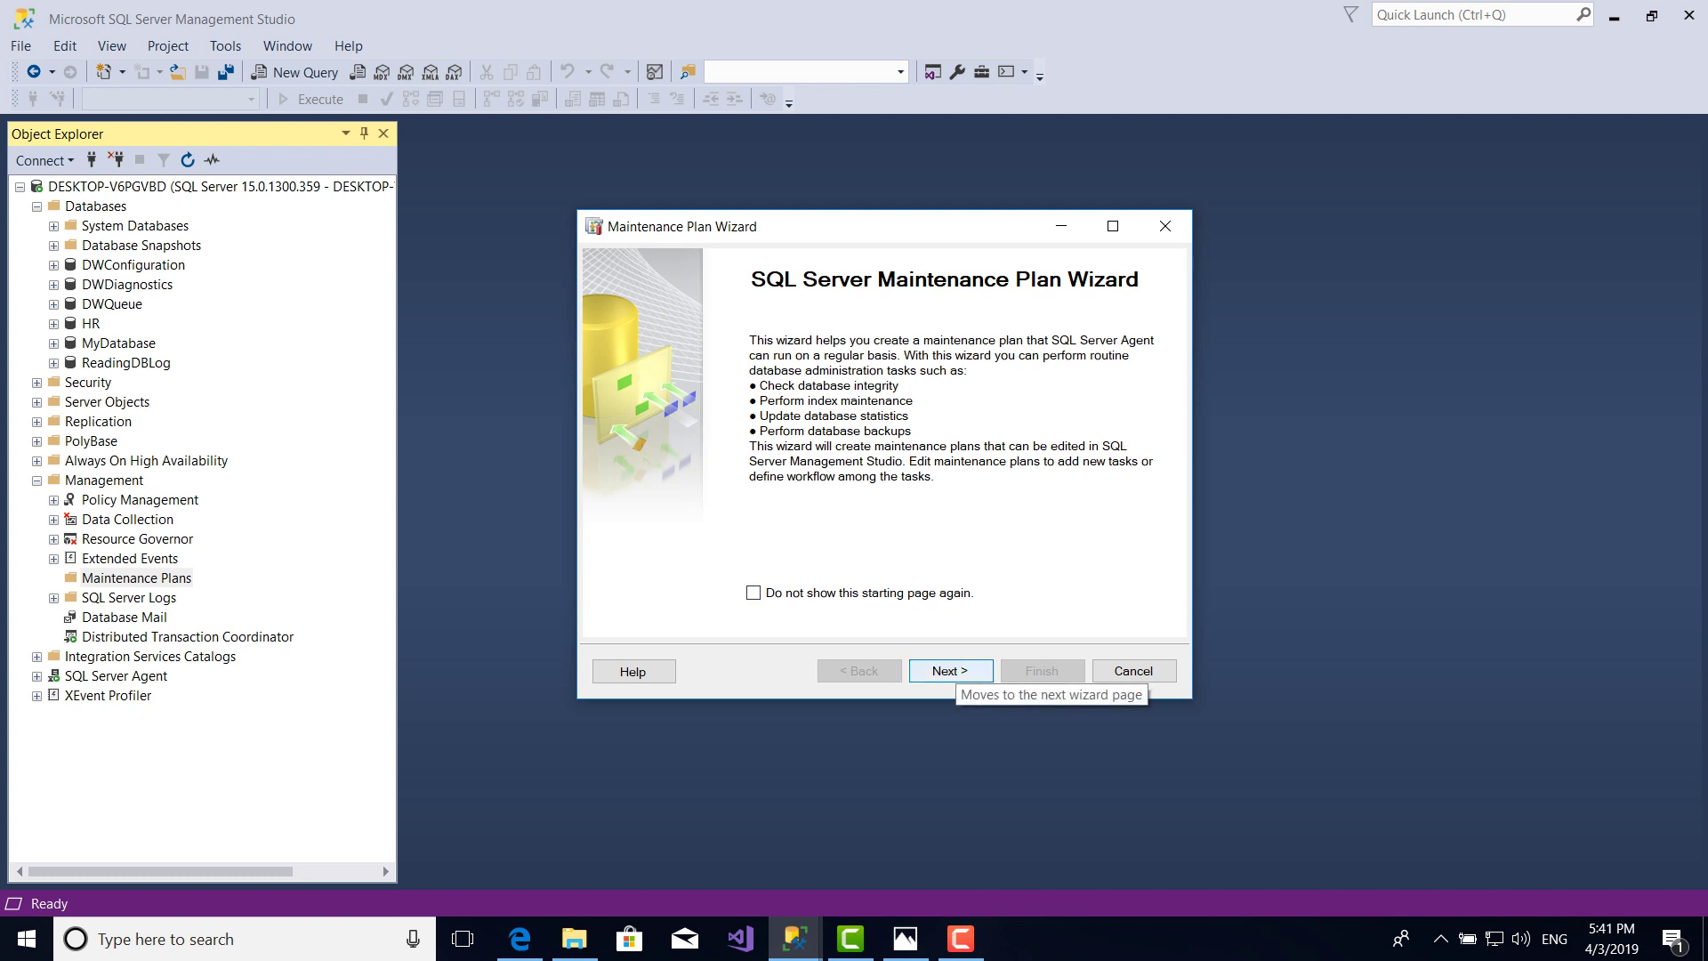
# Continue past the wizard's introduction and name the maintenance plan HR_Auto_Backup_ByWizard.
pyautogui.click(950, 671)
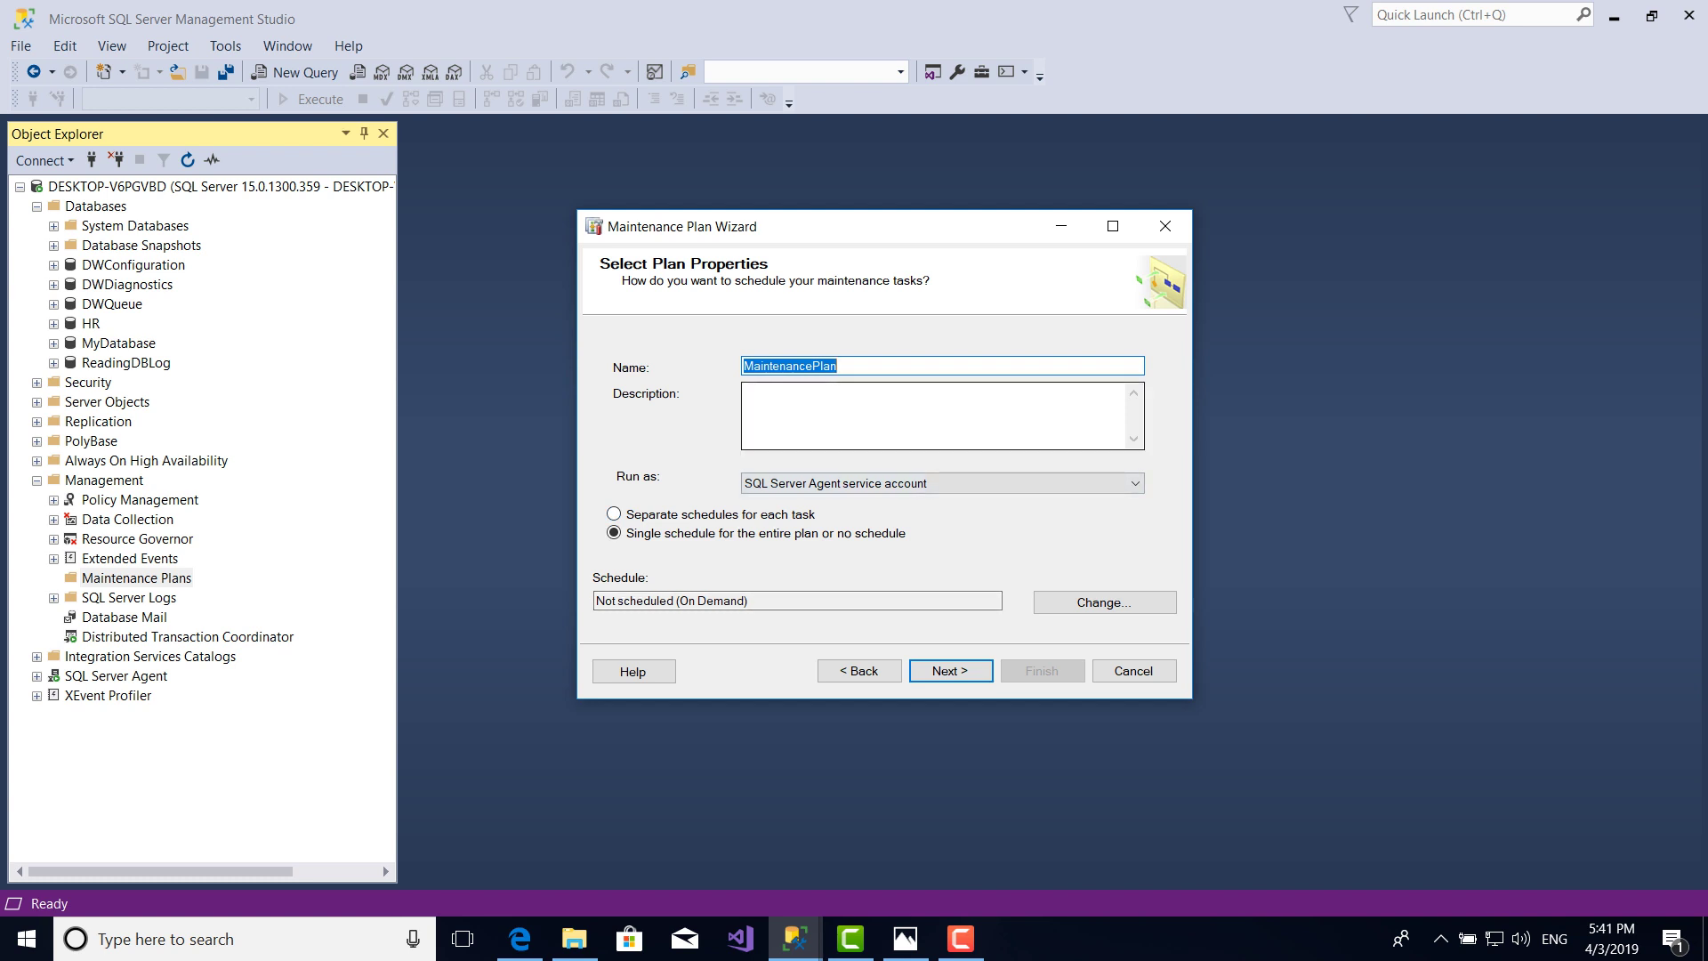
pyautogui.write('HR_Auto_Backup_ByW')
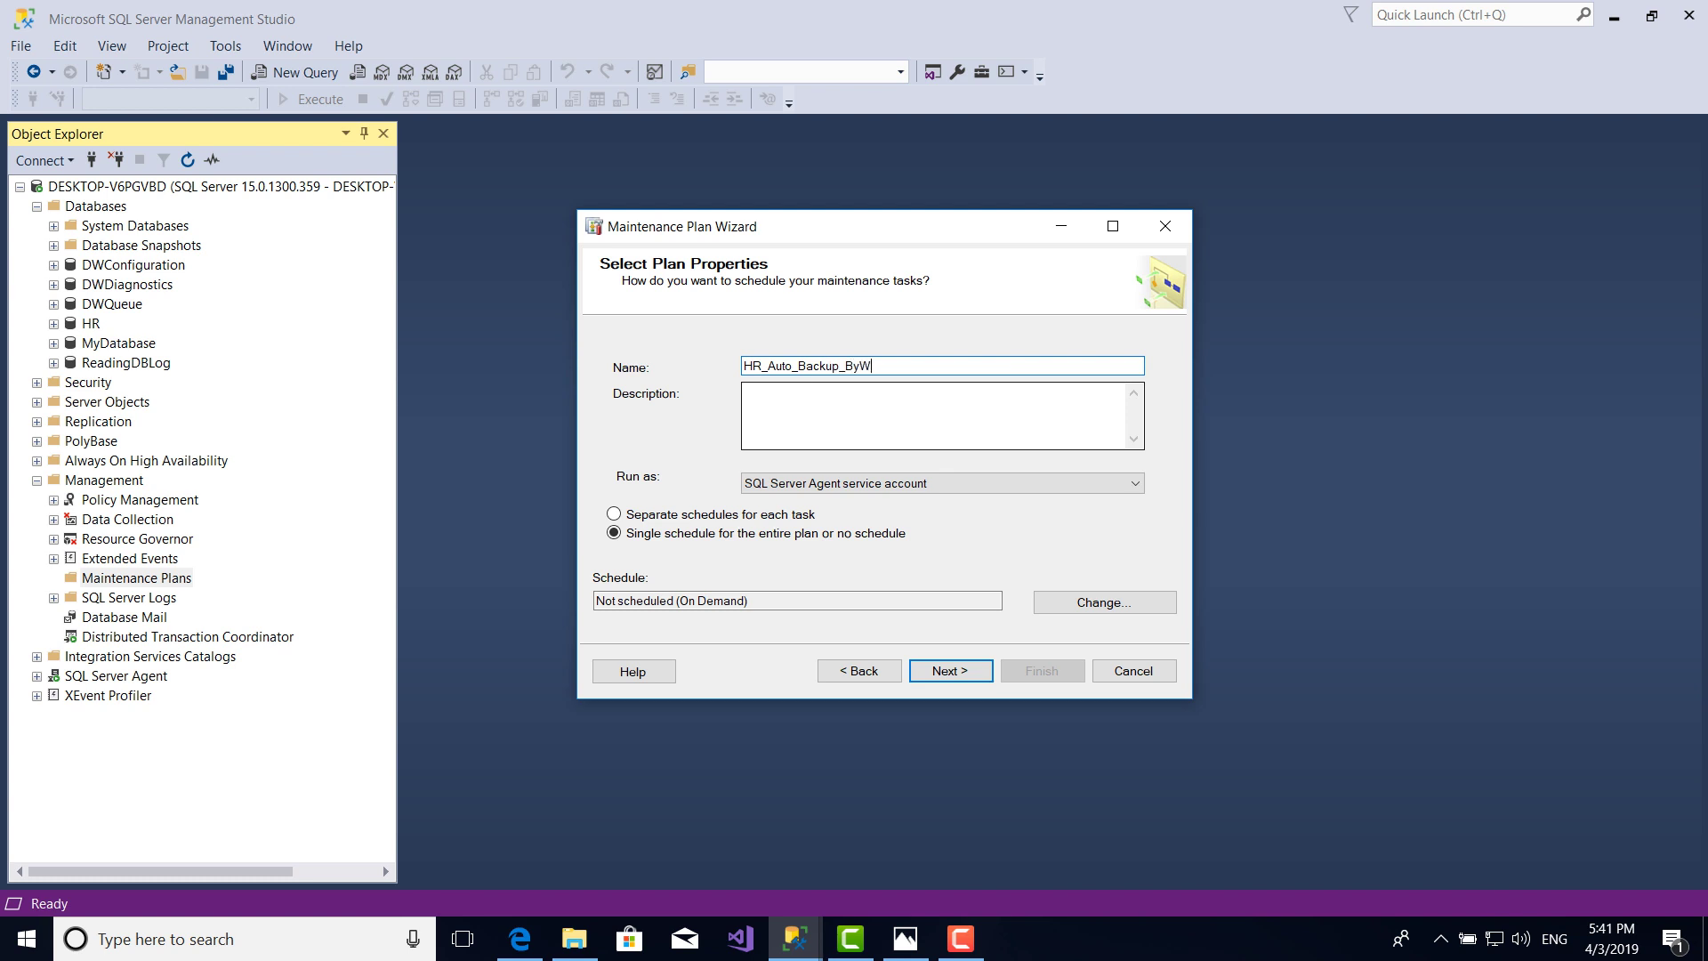
pyautogui.write('izard')
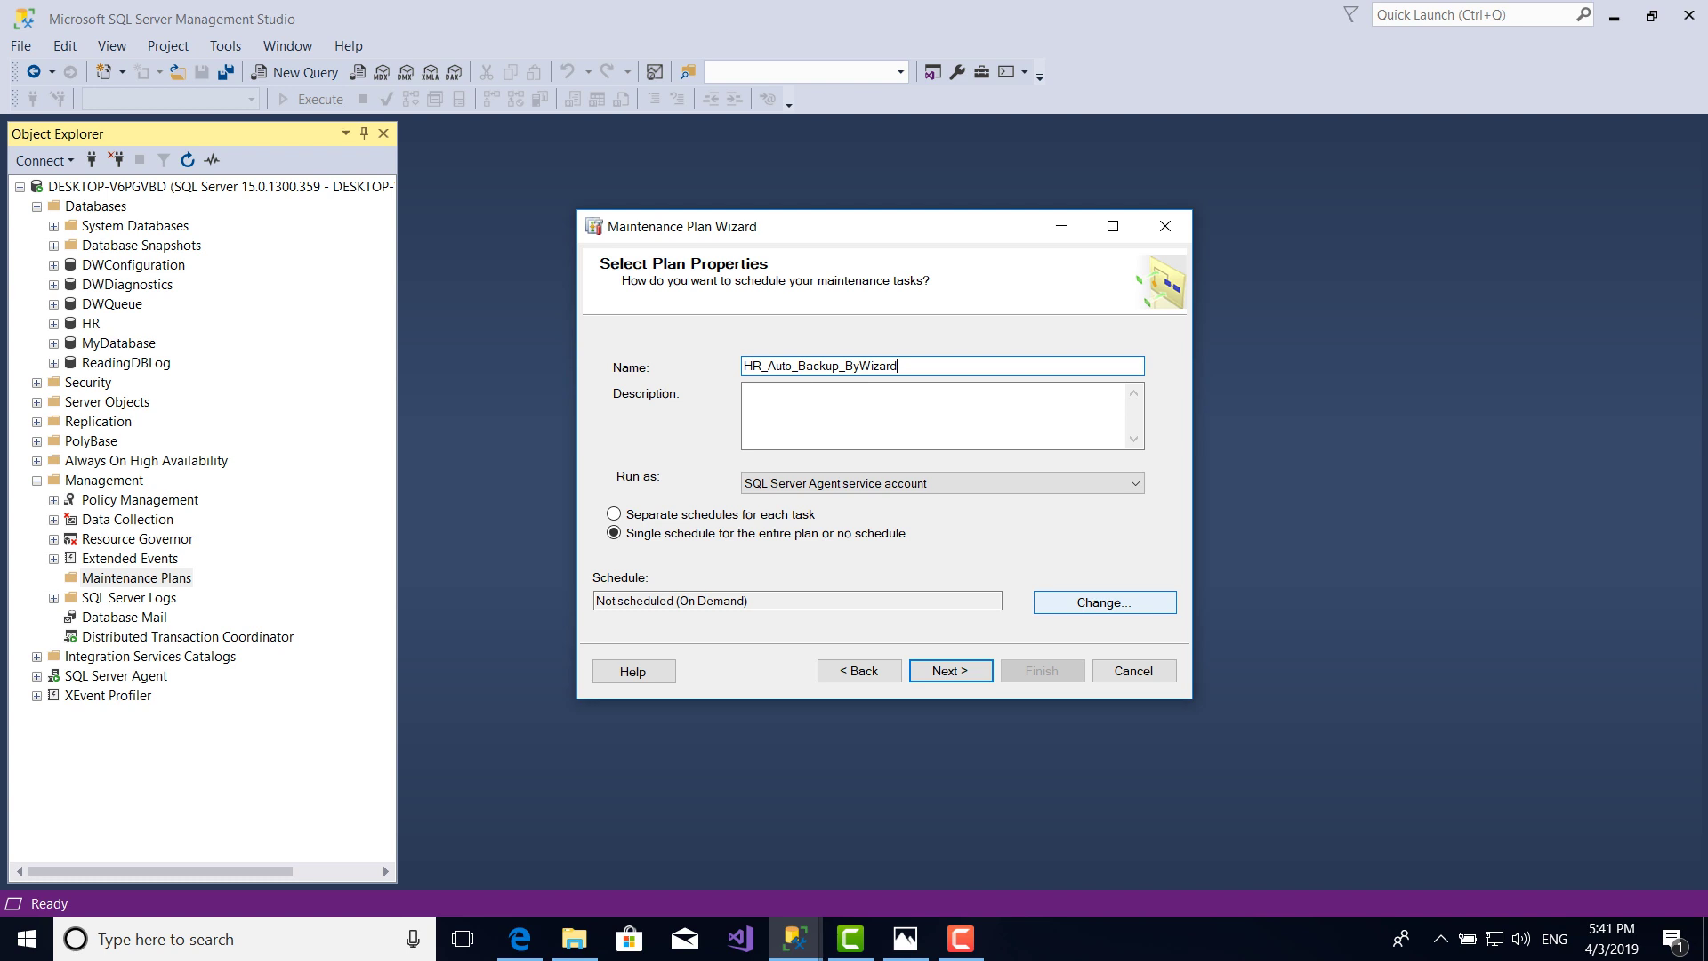
# Schedule the entire plan as recurring daily, running every 1 hour throughout the day.
pyautogui.click(1103, 602)
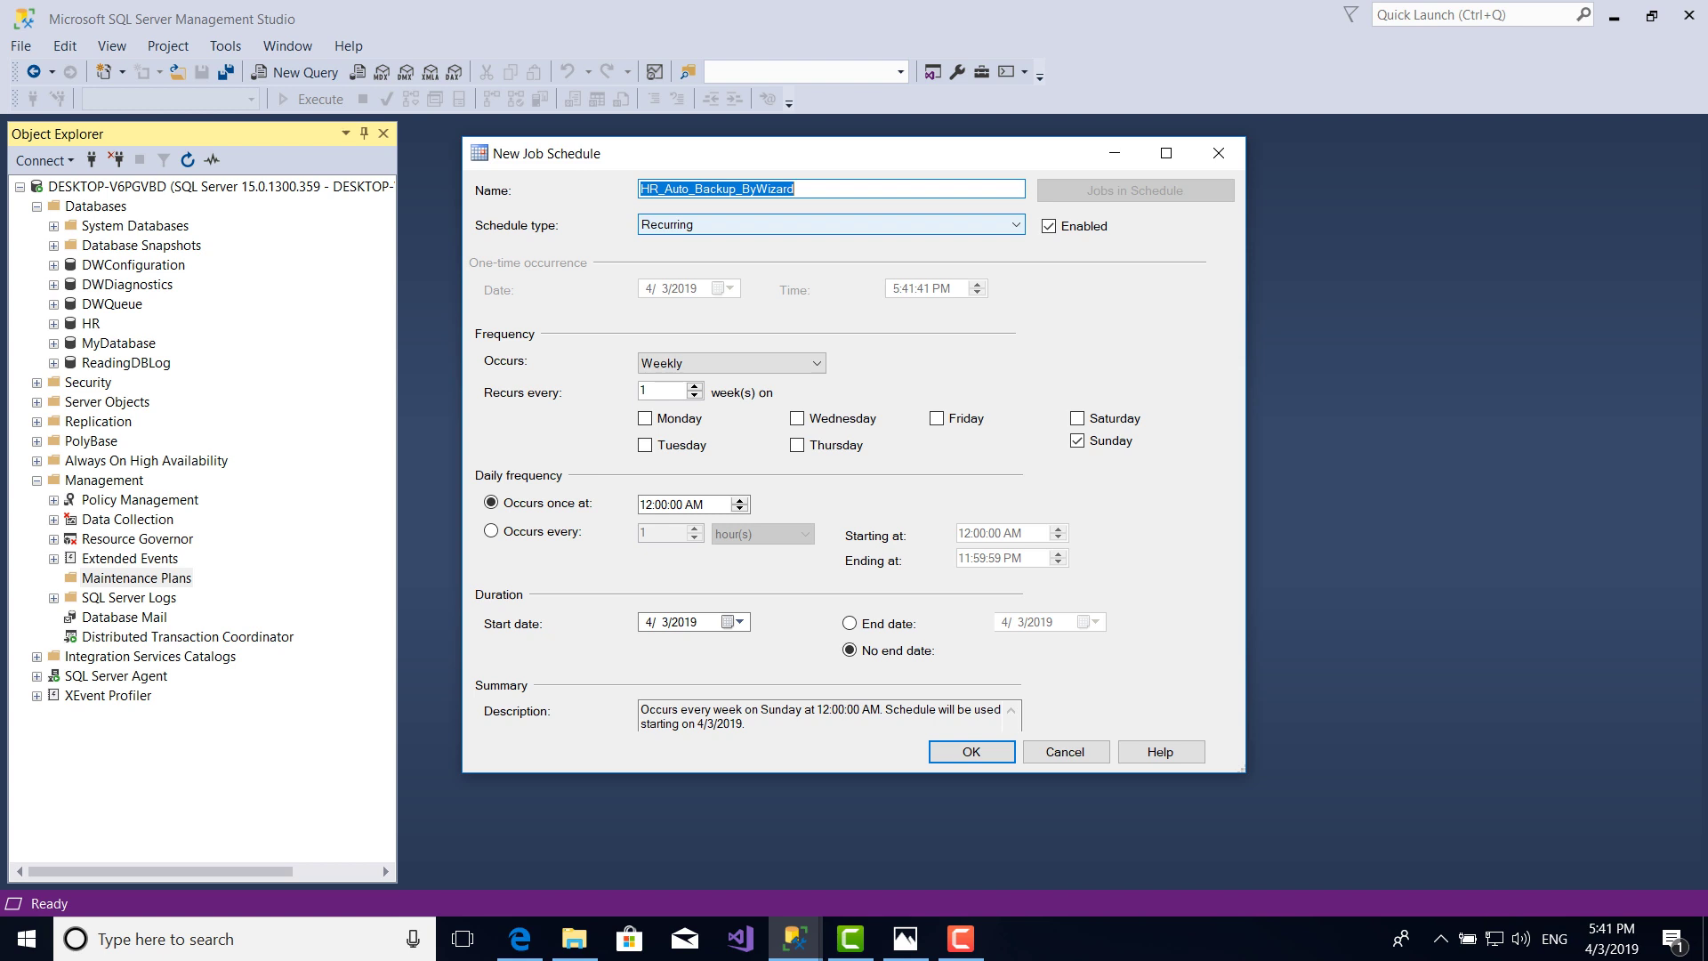
pyautogui.click(831, 224)
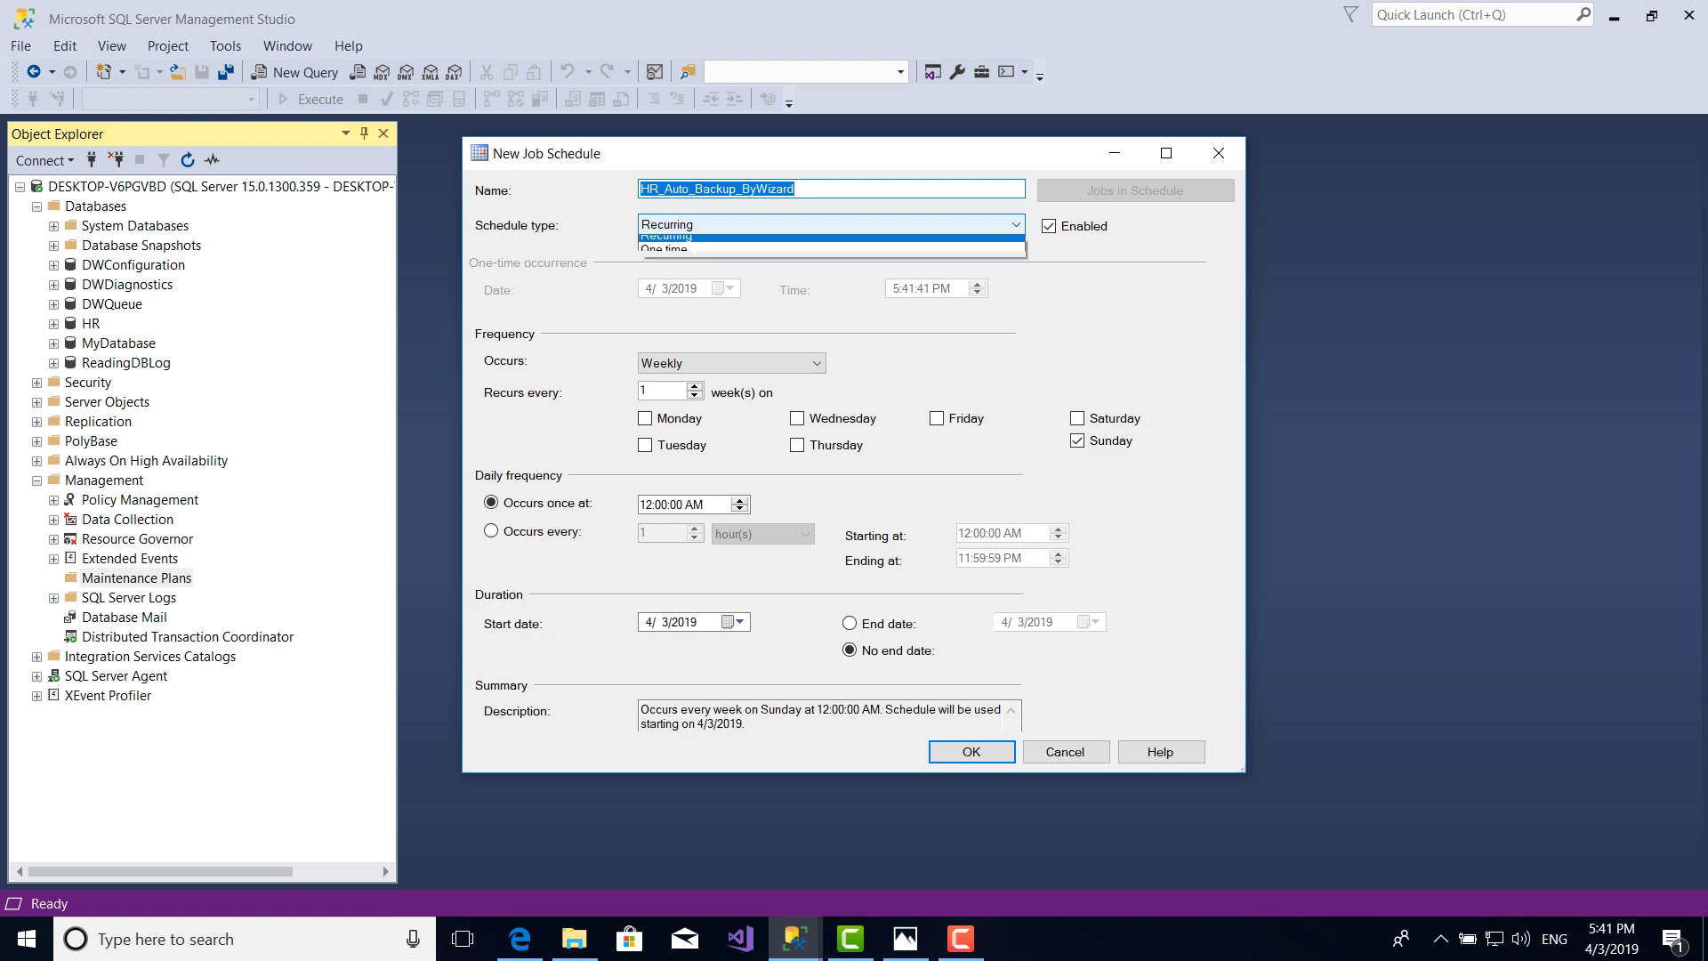
pyautogui.click(831, 224)
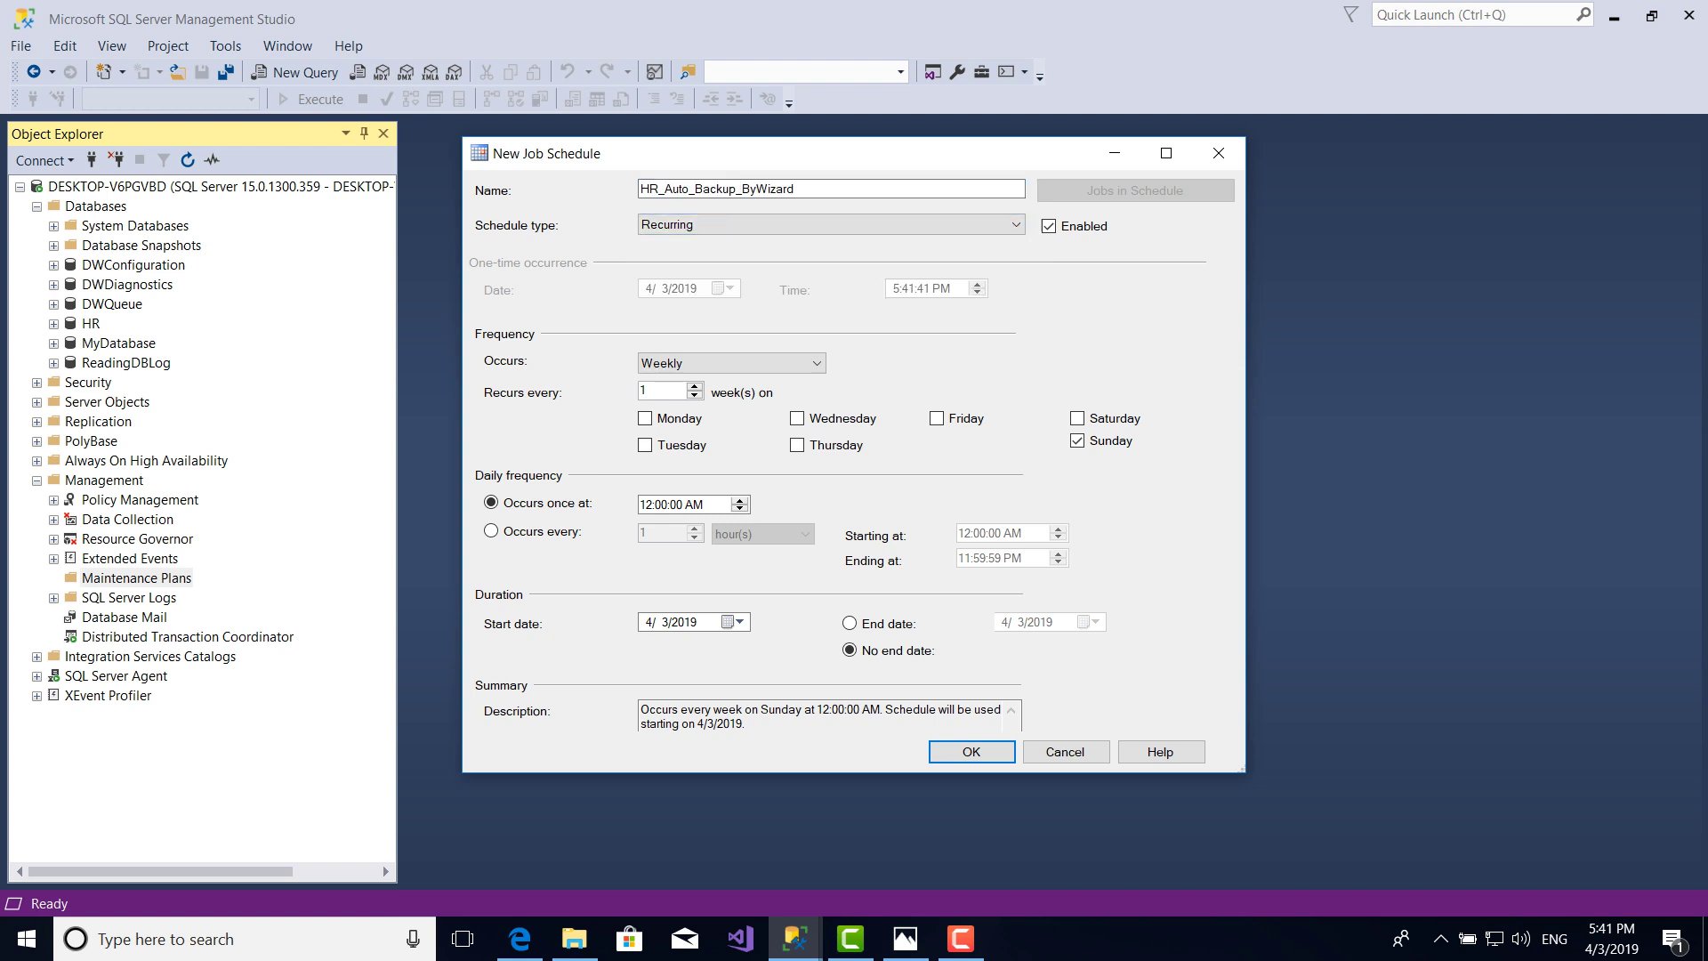
pyautogui.click(731, 363)
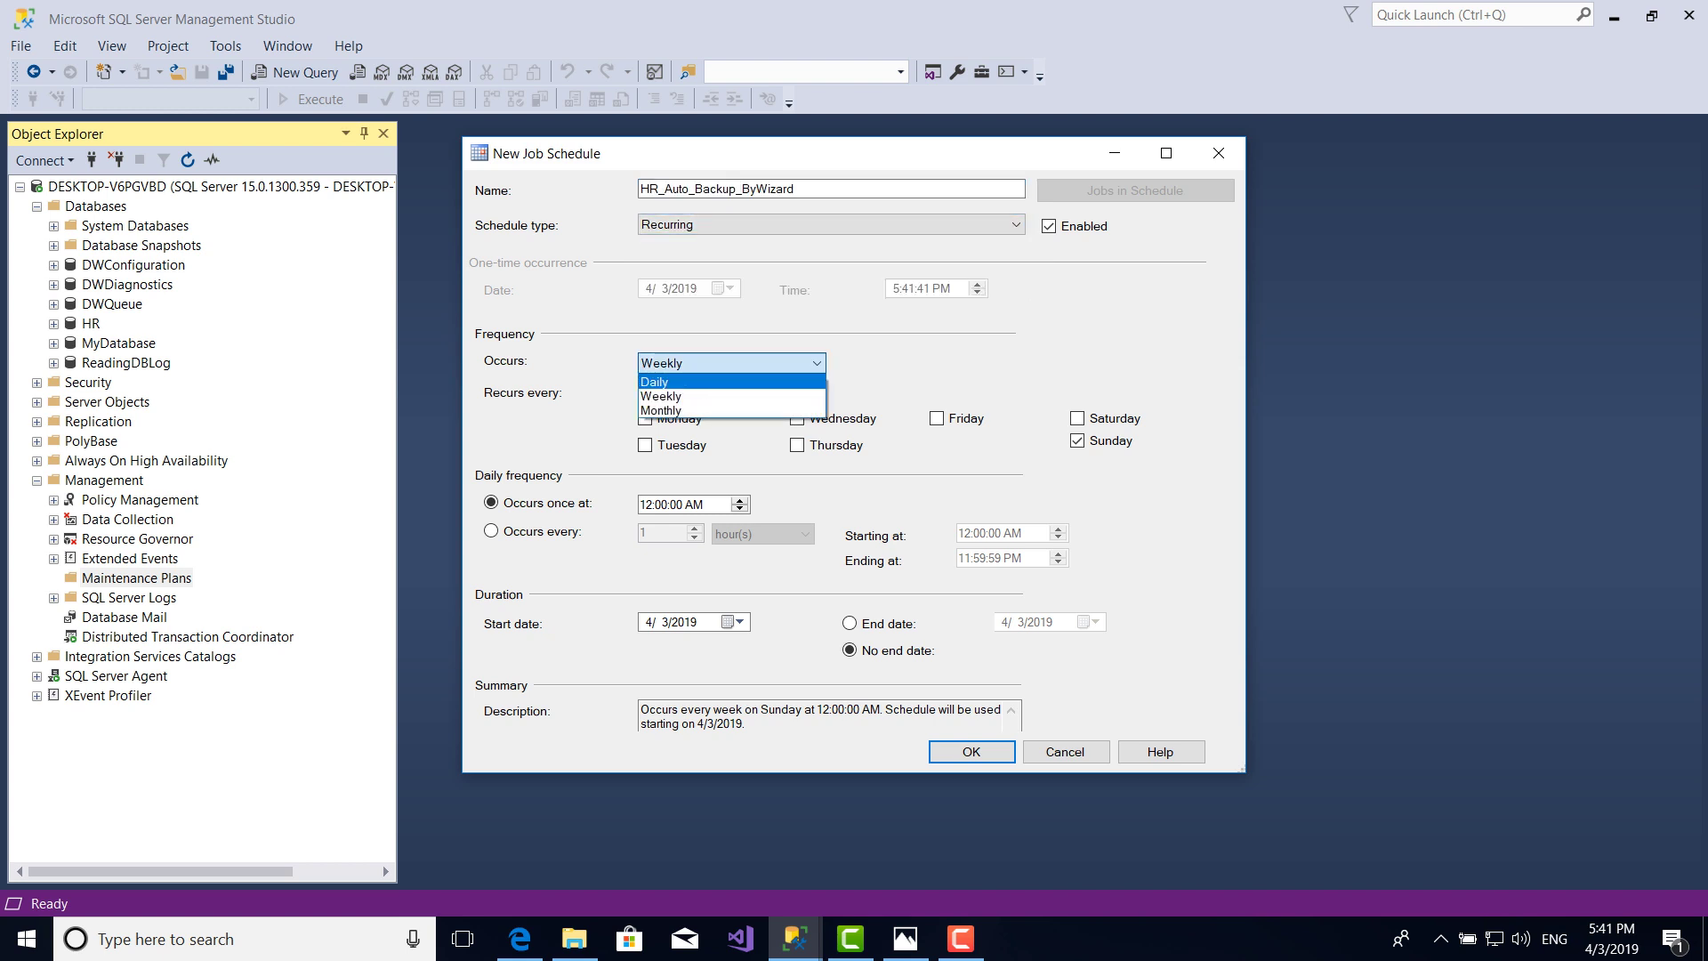
pyautogui.click(654, 382)
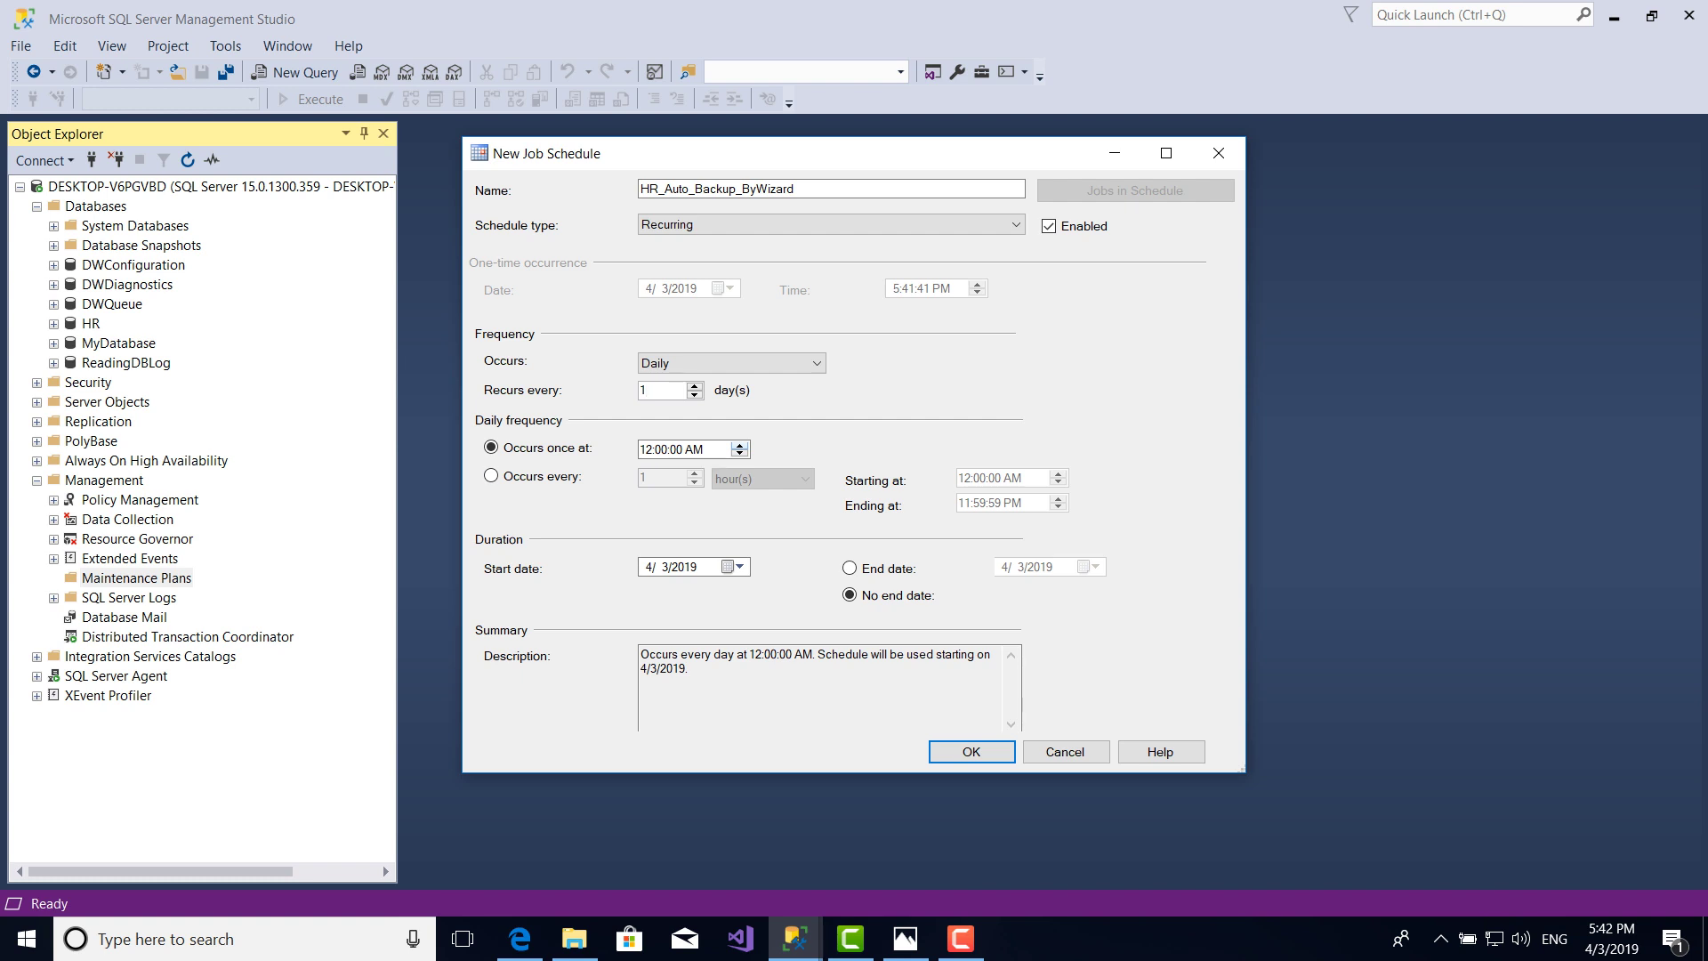
pyautogui.click(490, 475)
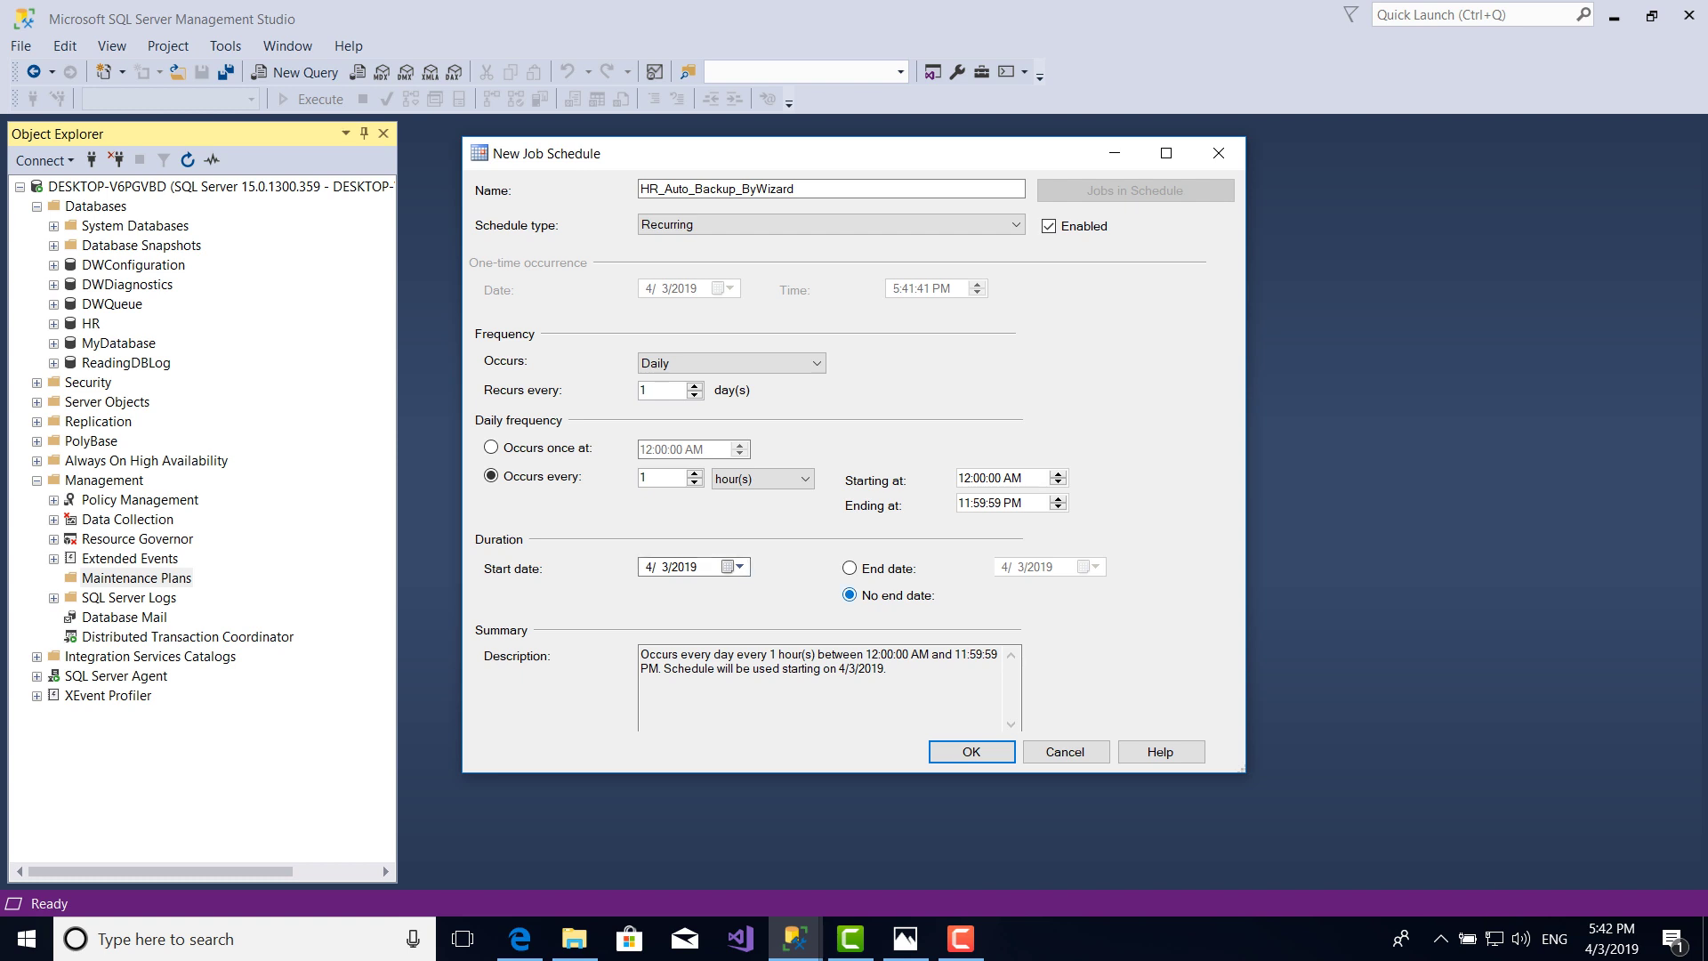
pyautogui.click(971, 752)
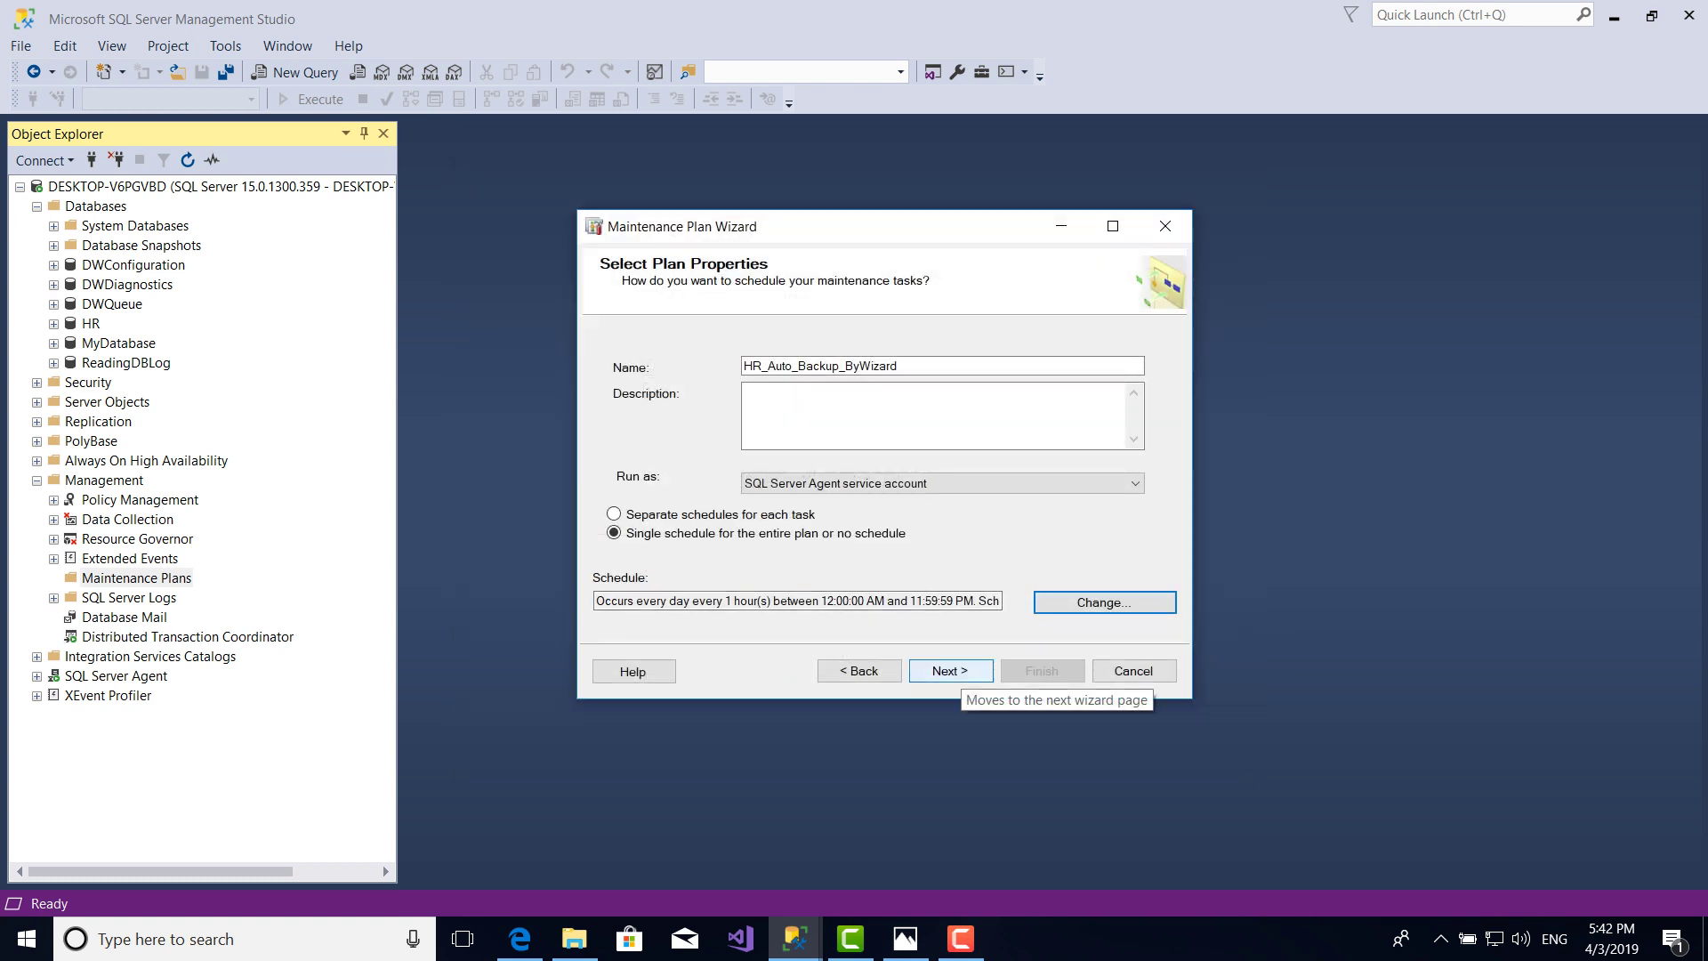
# Choose only Back Up Database (Full) as the plan's maintenance task and accept the task order.
pyautogui.click(950, 671)
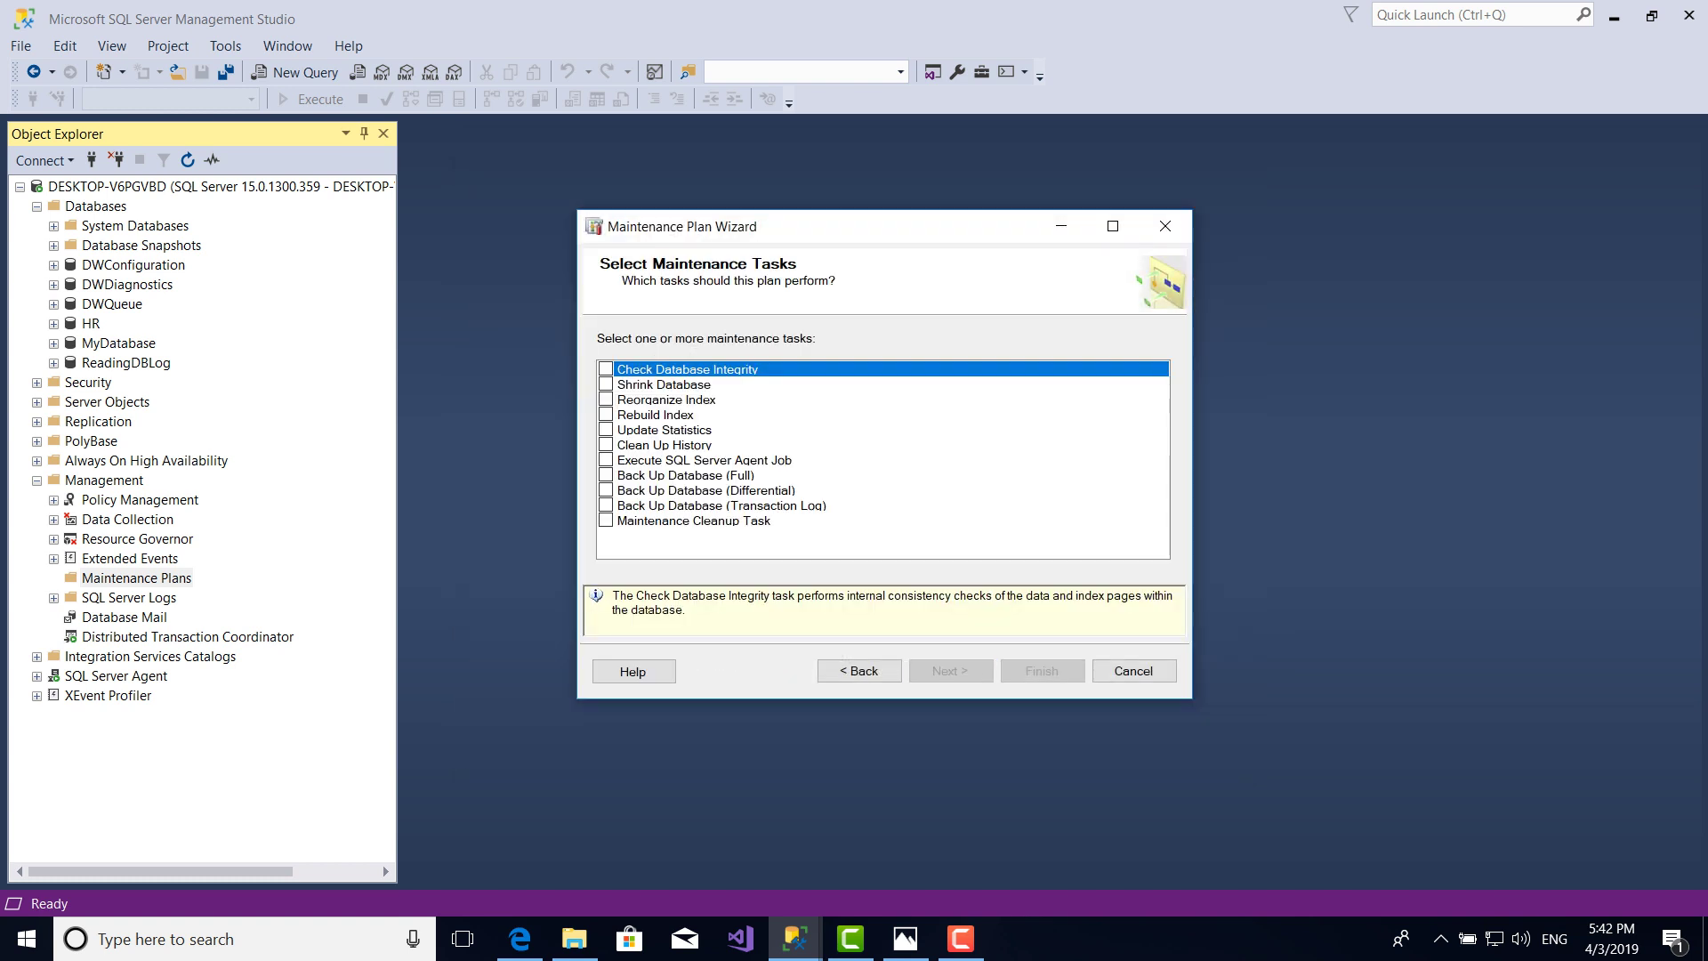
pyautogui.click(605, 475)
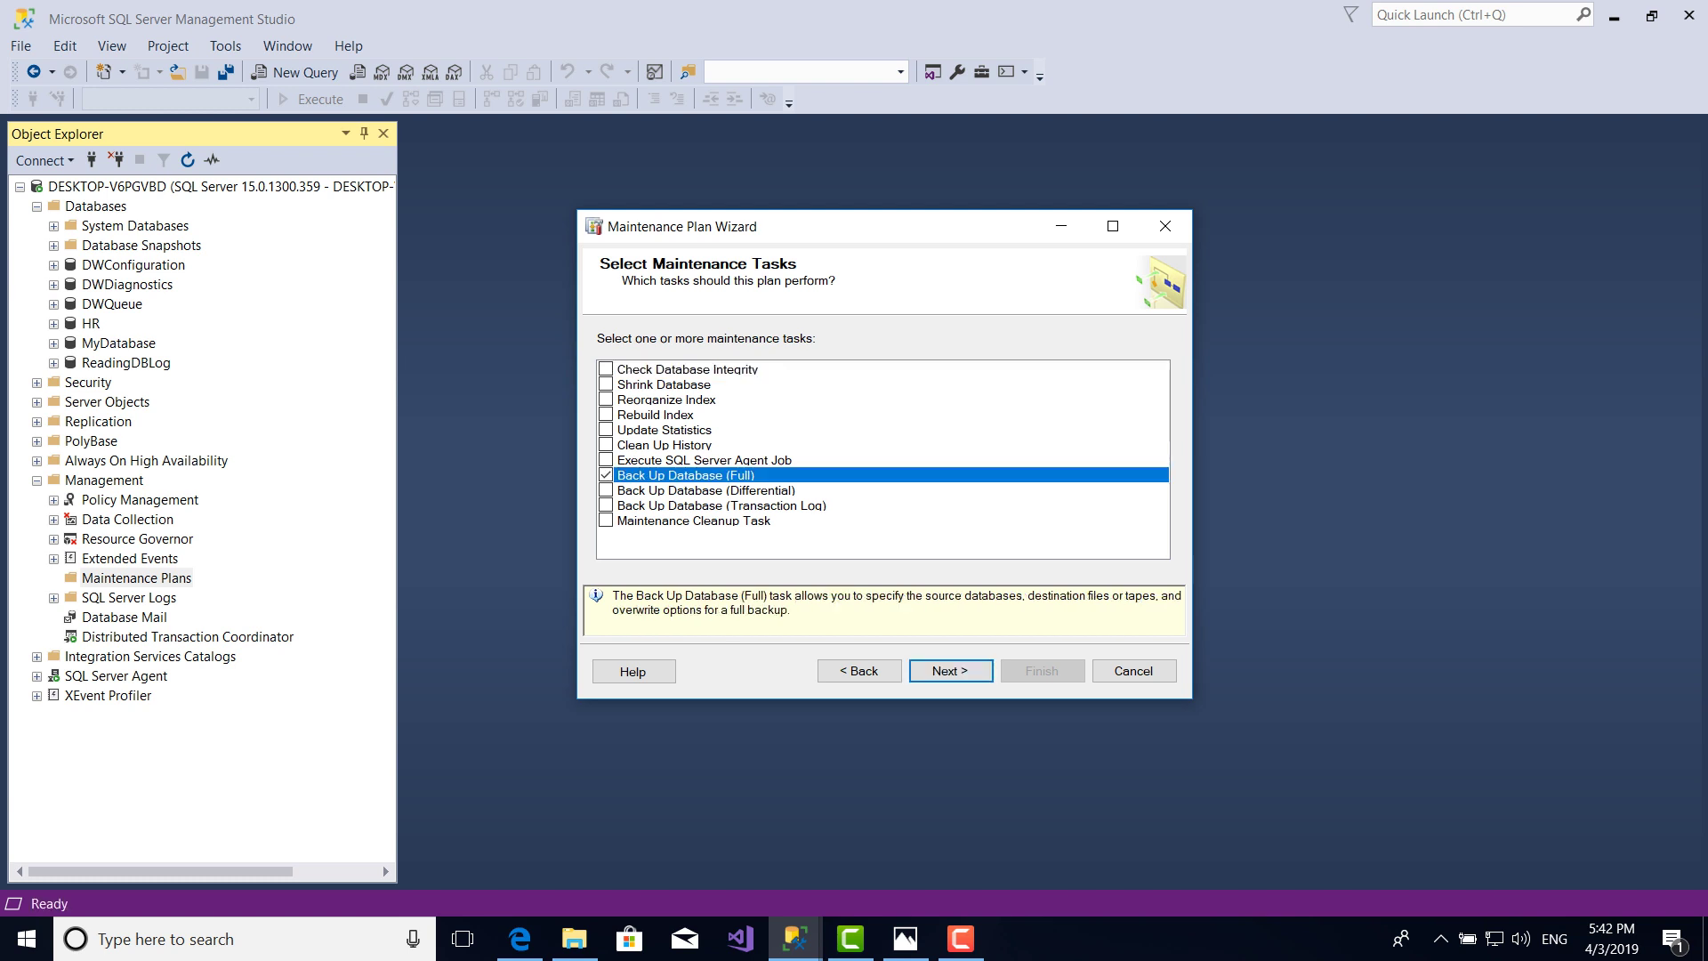
pyautogui.click(606, 490)
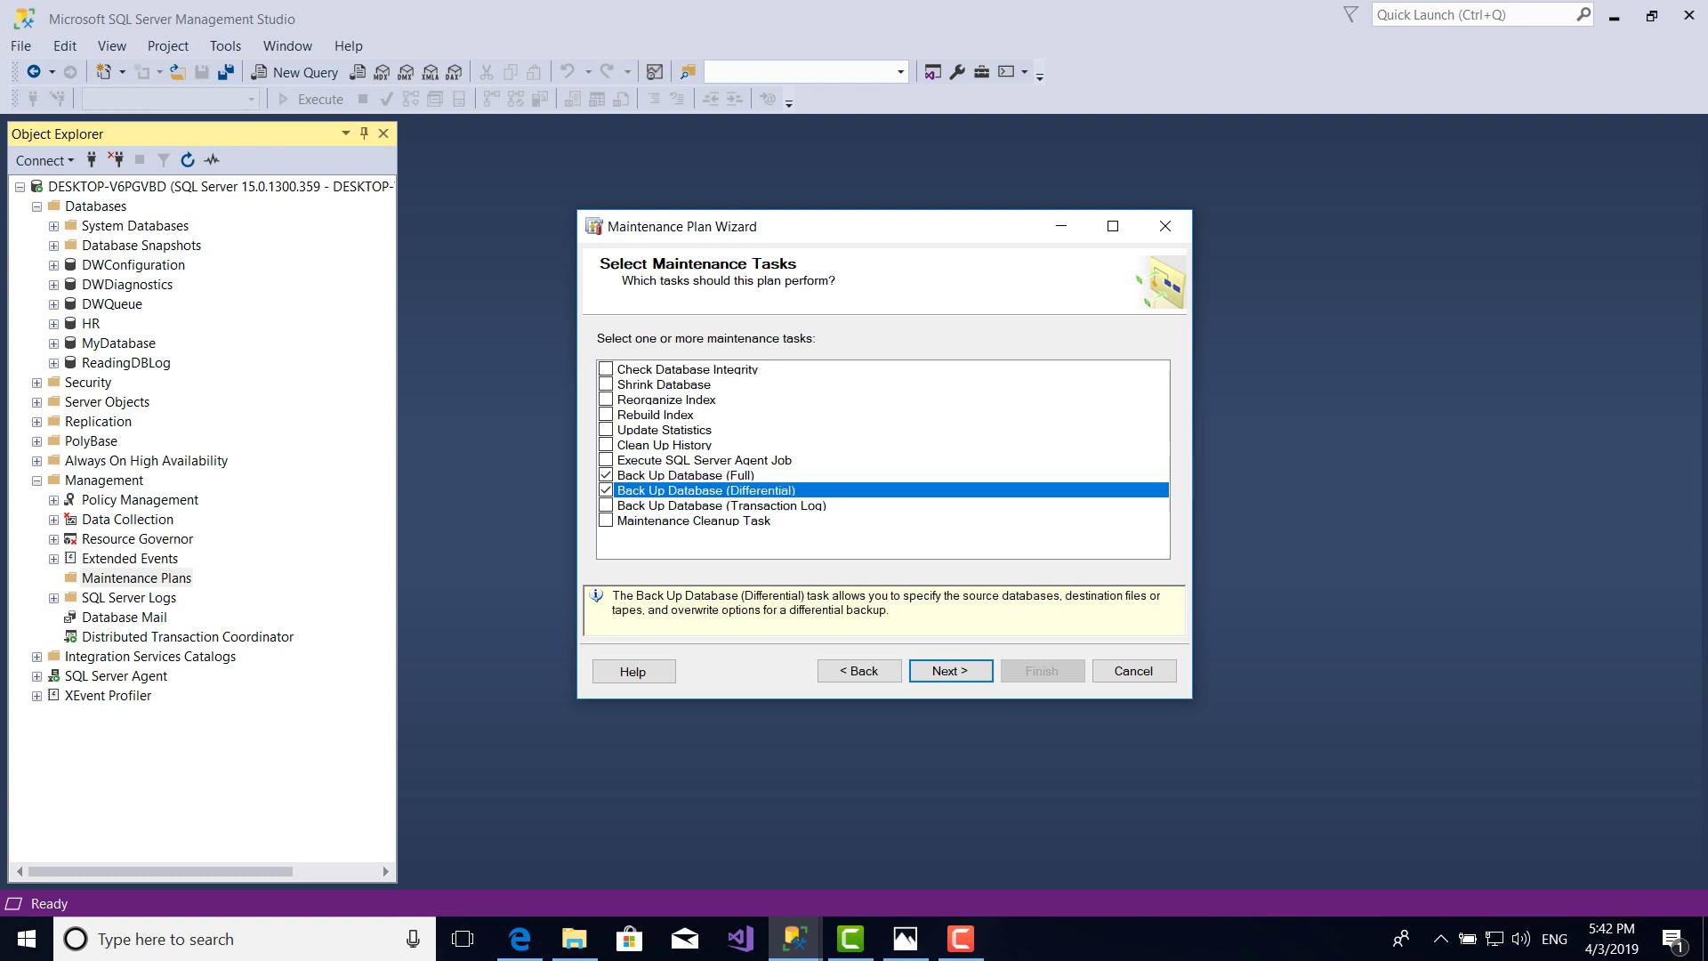
pyautogui.click(606, 505)
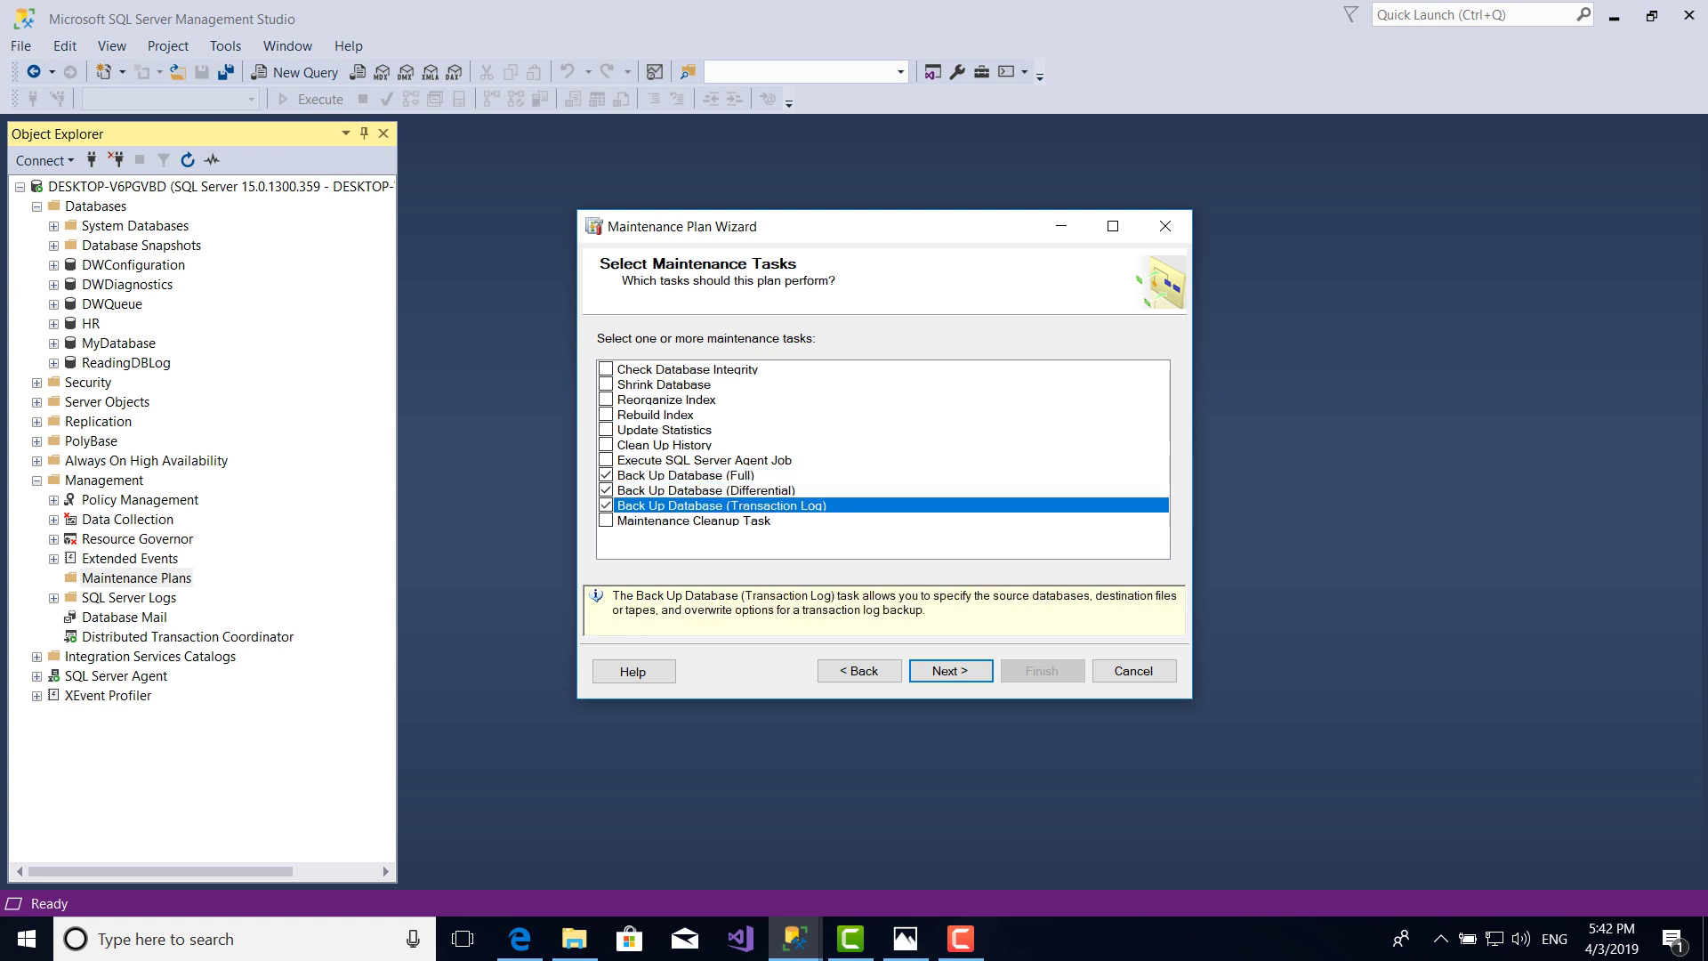
pyautogui.click(605, 490)
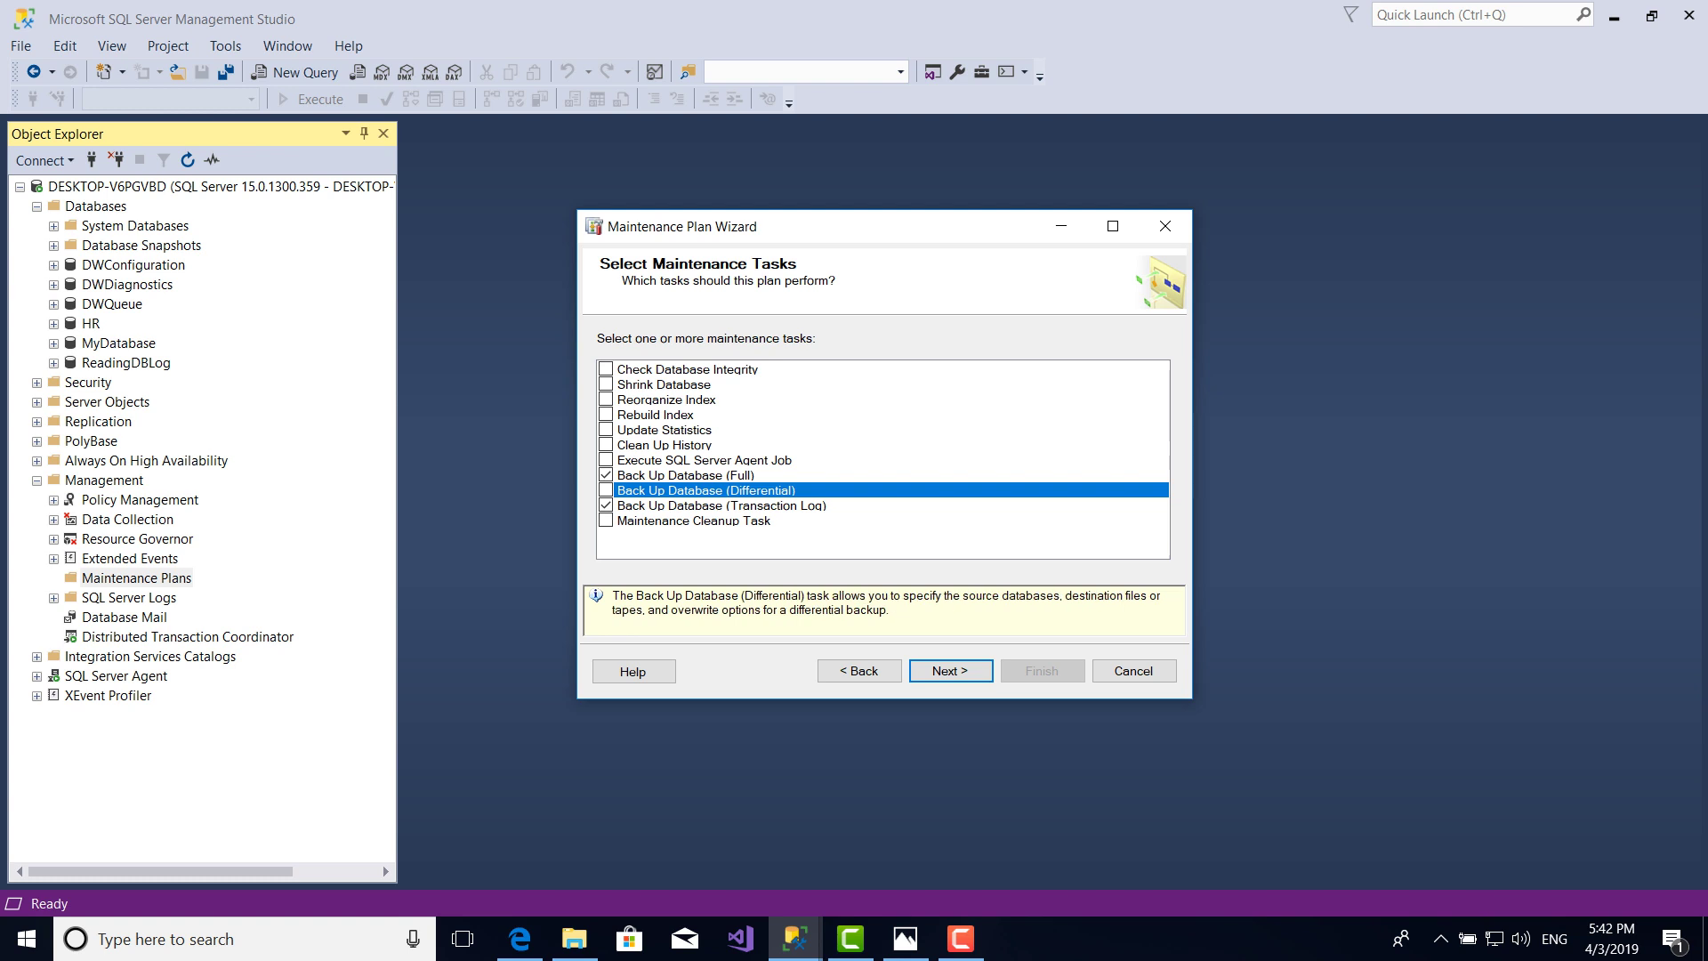
pyautogui.click(606, 505)
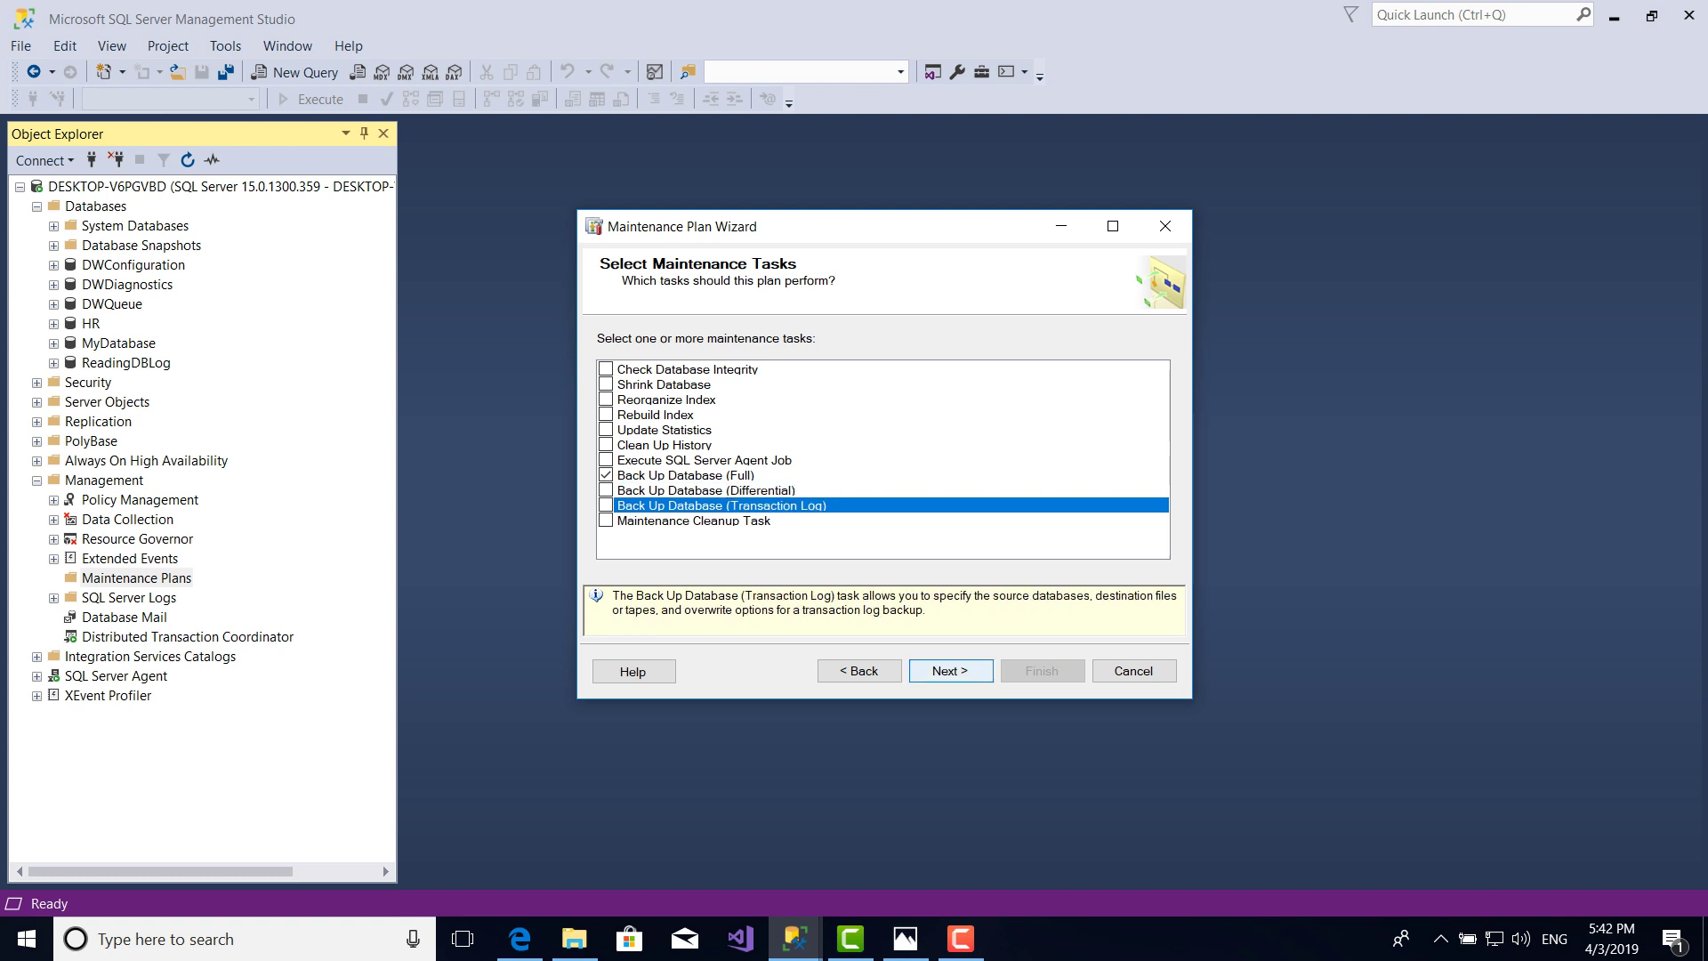
pyautogui.press('Return')
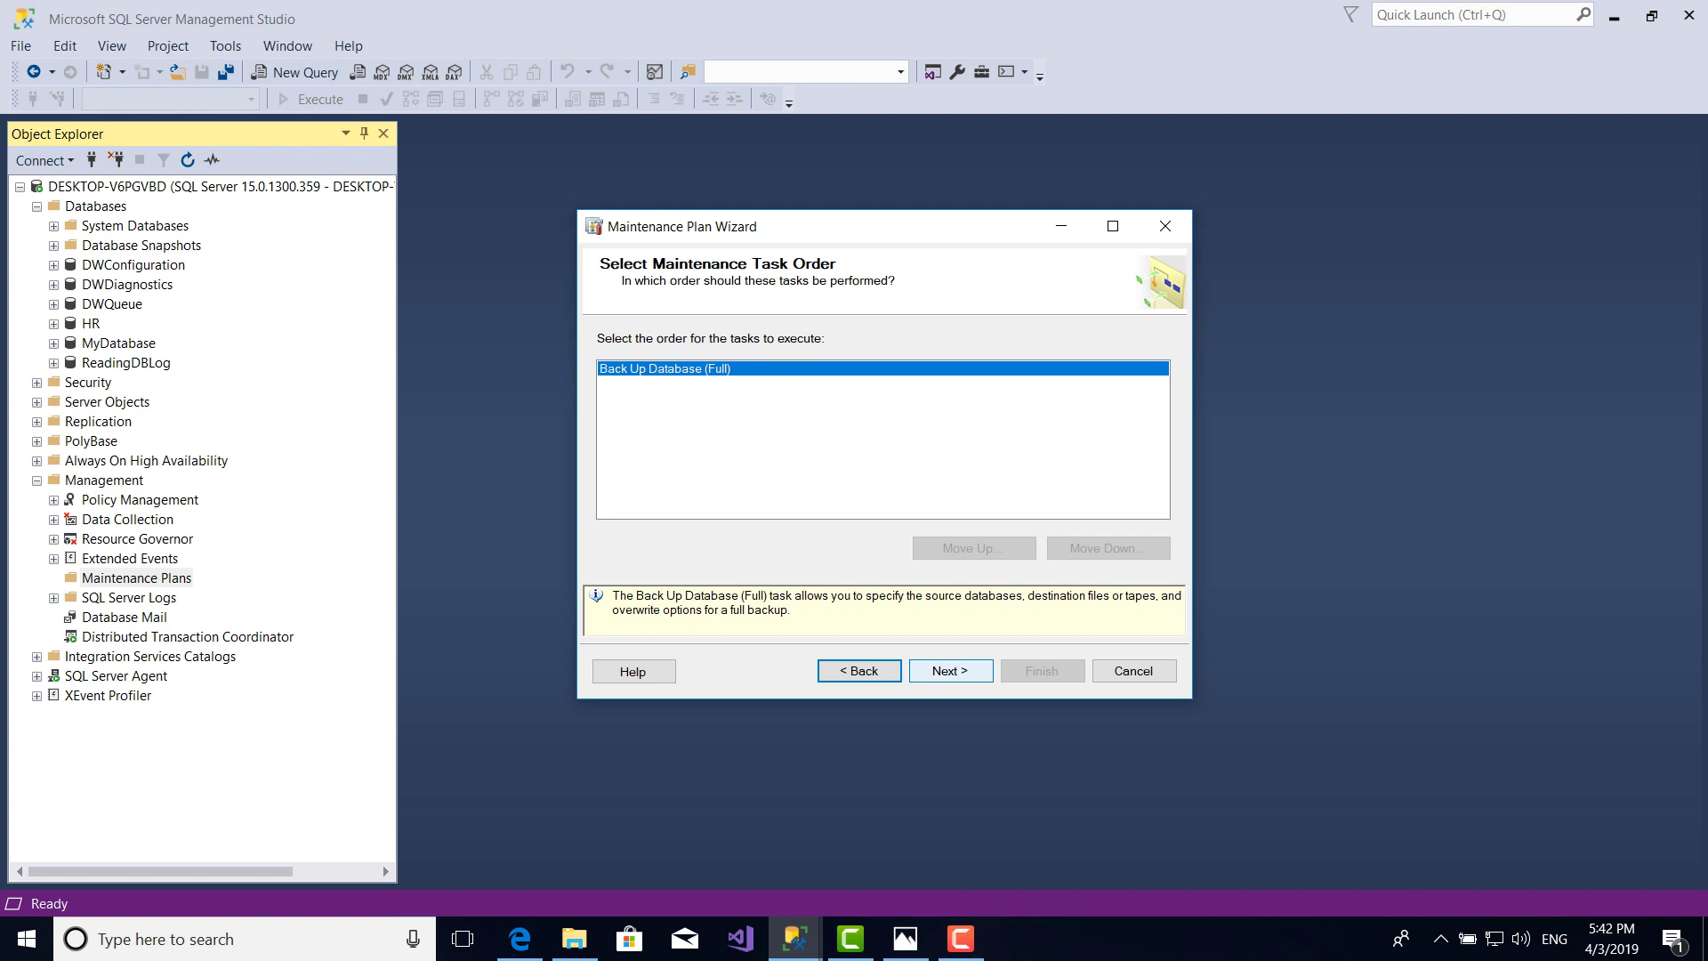
pyautogui.press('Return')
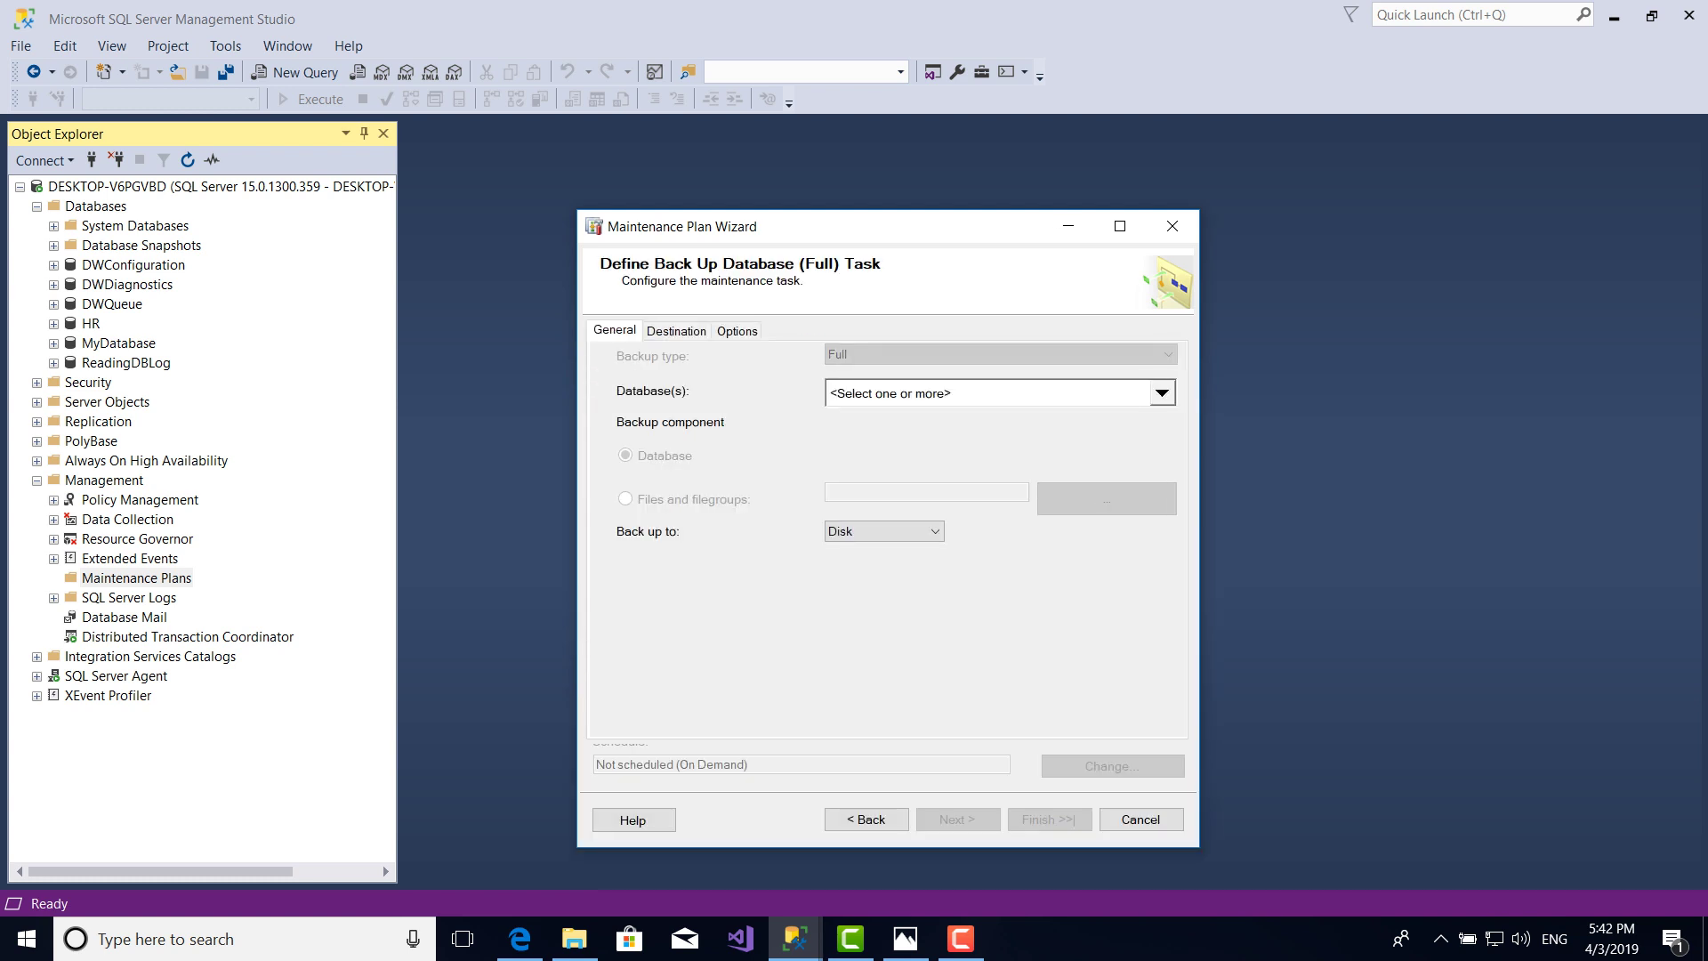
# Select the HR database as the only database for the full backup task.
pyautogui.press('Tab')
pyautogui.hotkey('alt', 'Down')
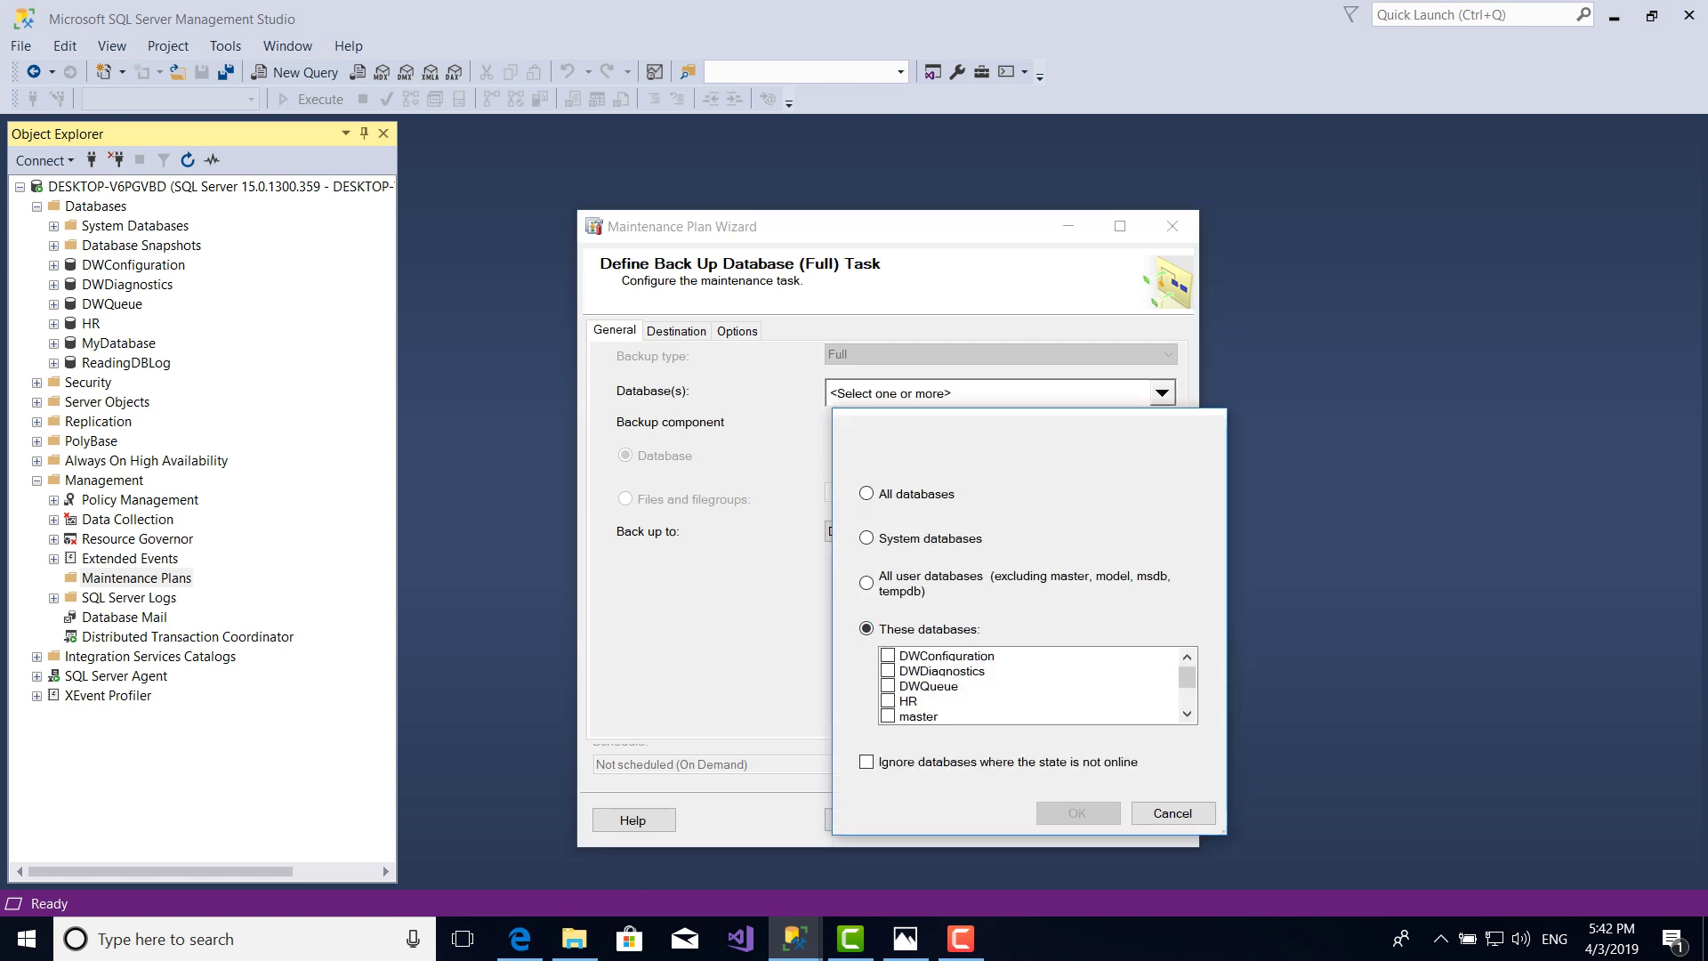
pyautogui.click(888, 700)
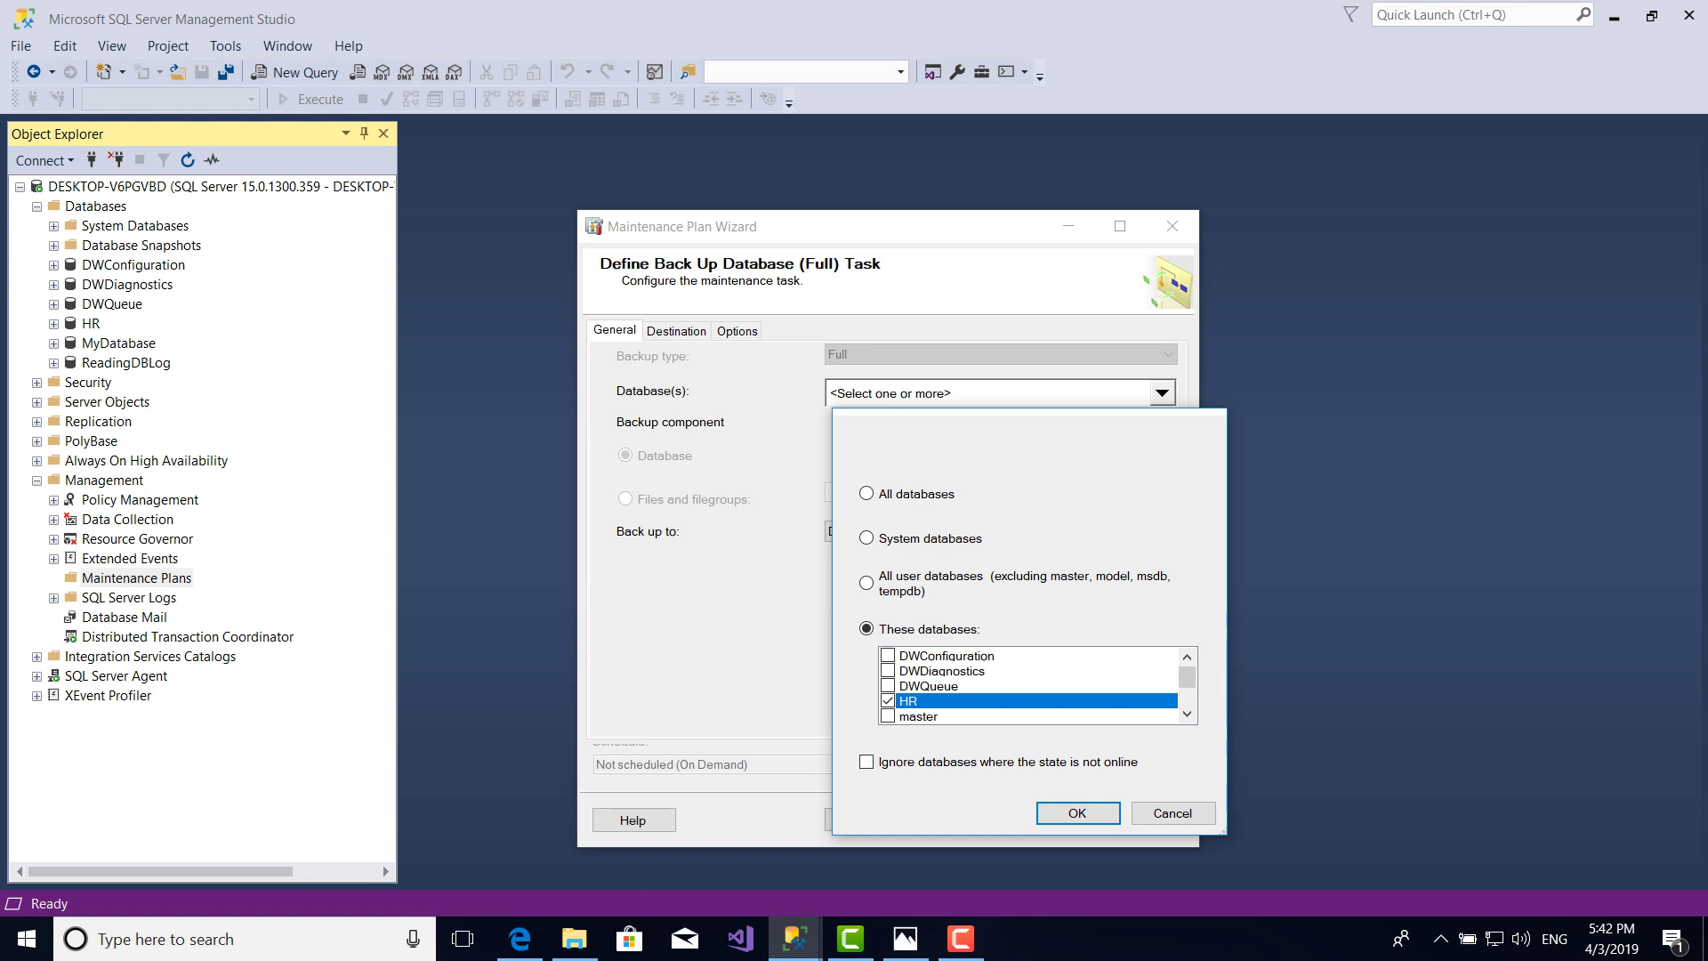
pyautogui.press('Return')
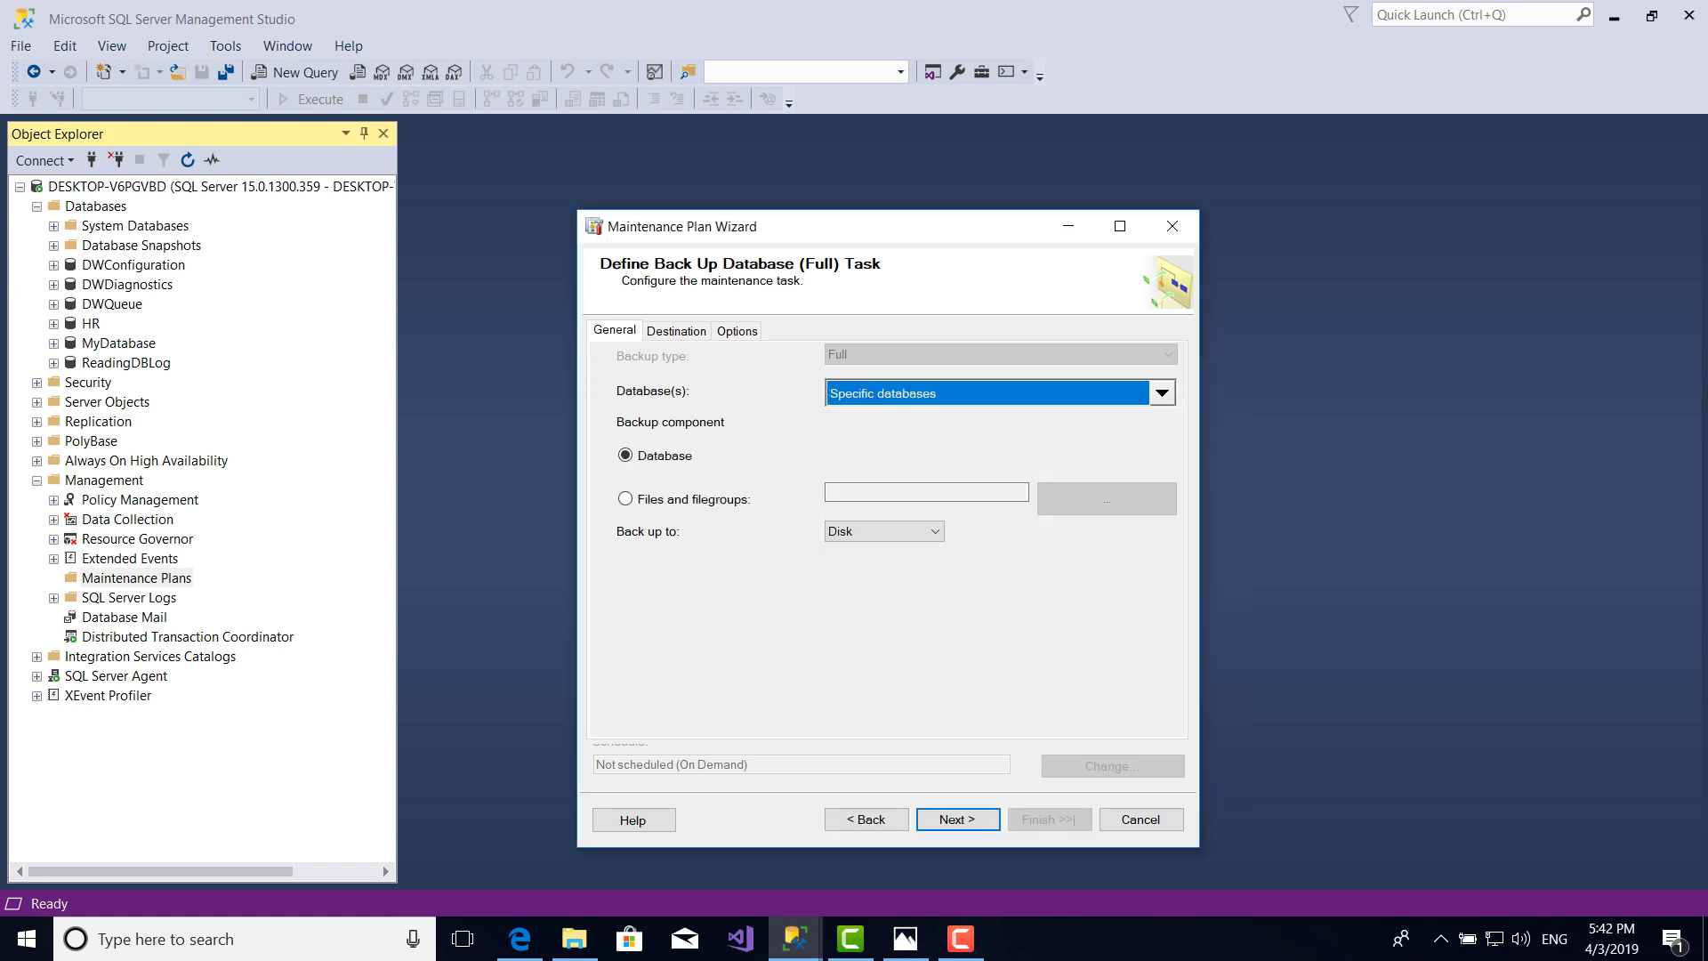
# Set the full backup task's destination folder to C:\MyDatabase Folders\MyDatabase Backups.
pyautogui.click(676, 330)
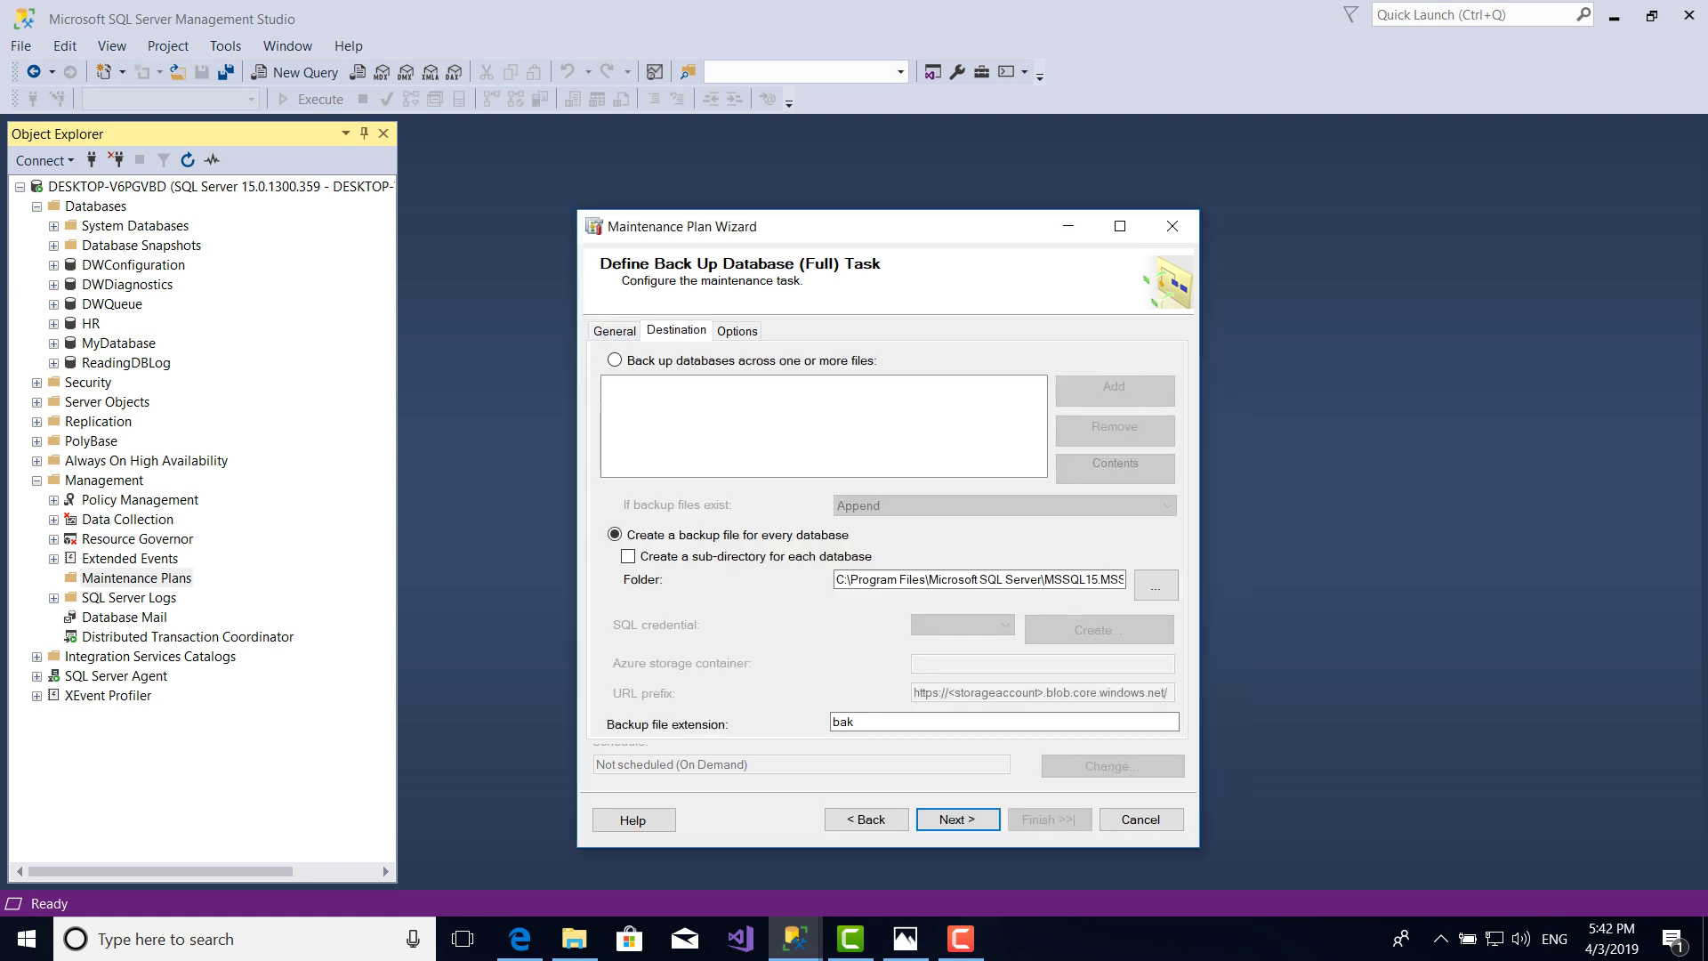
pyautogui.click(1155, 584)
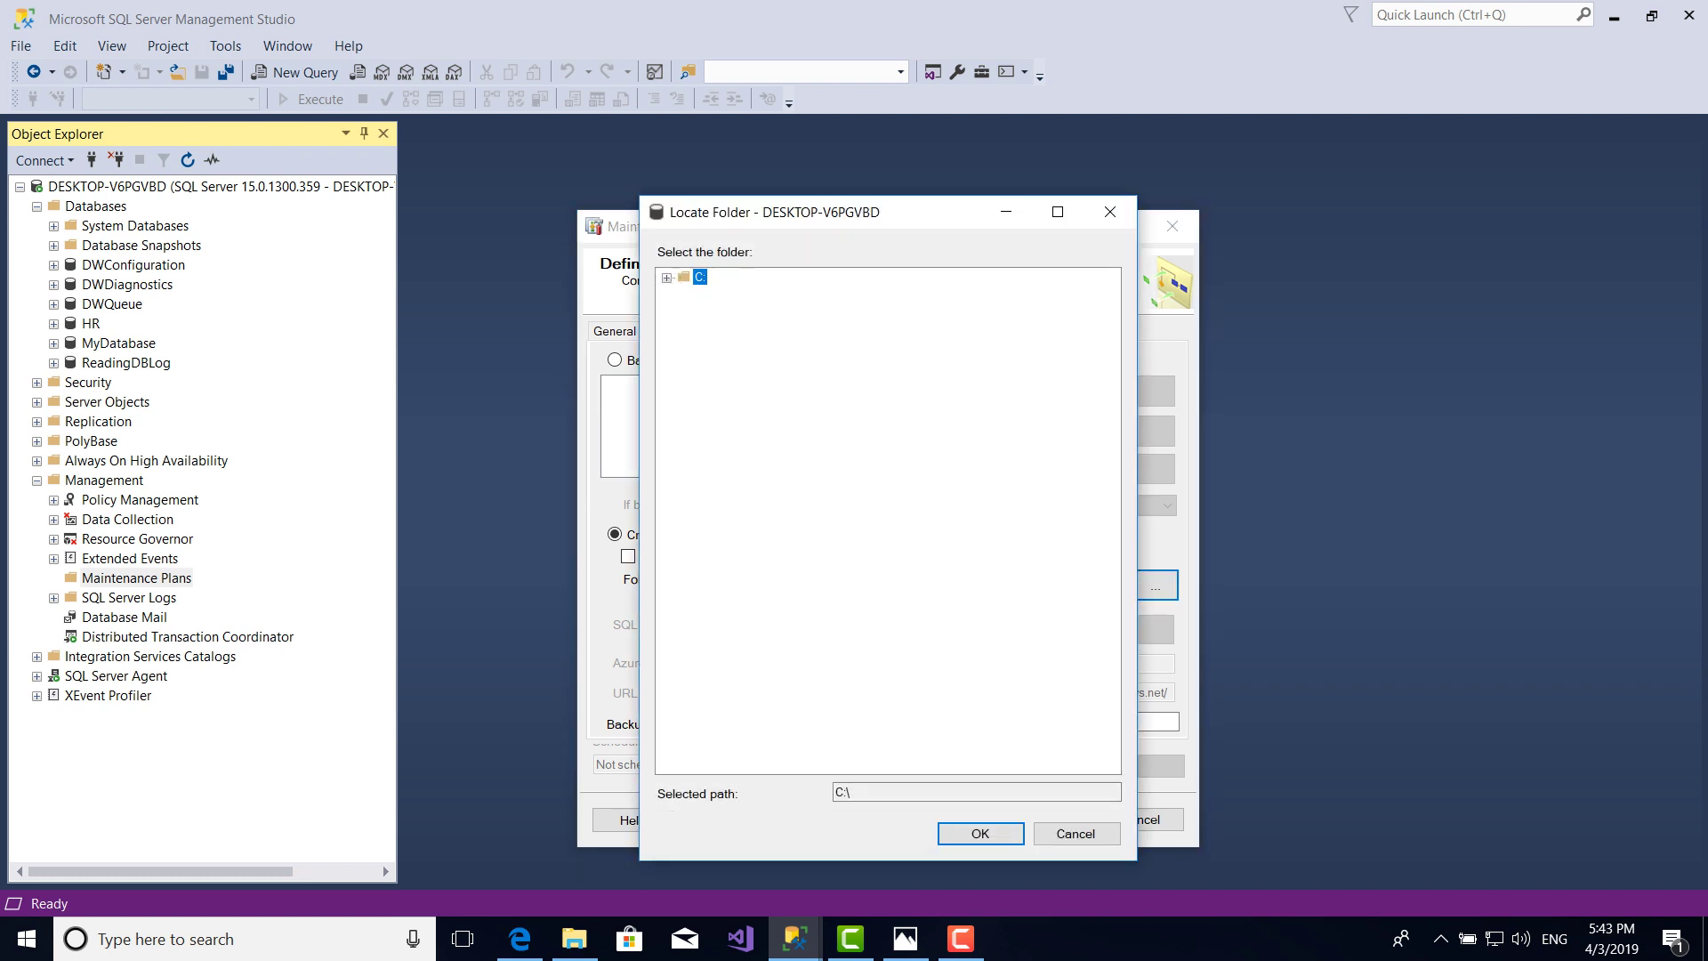
pyautogui.press('Right')
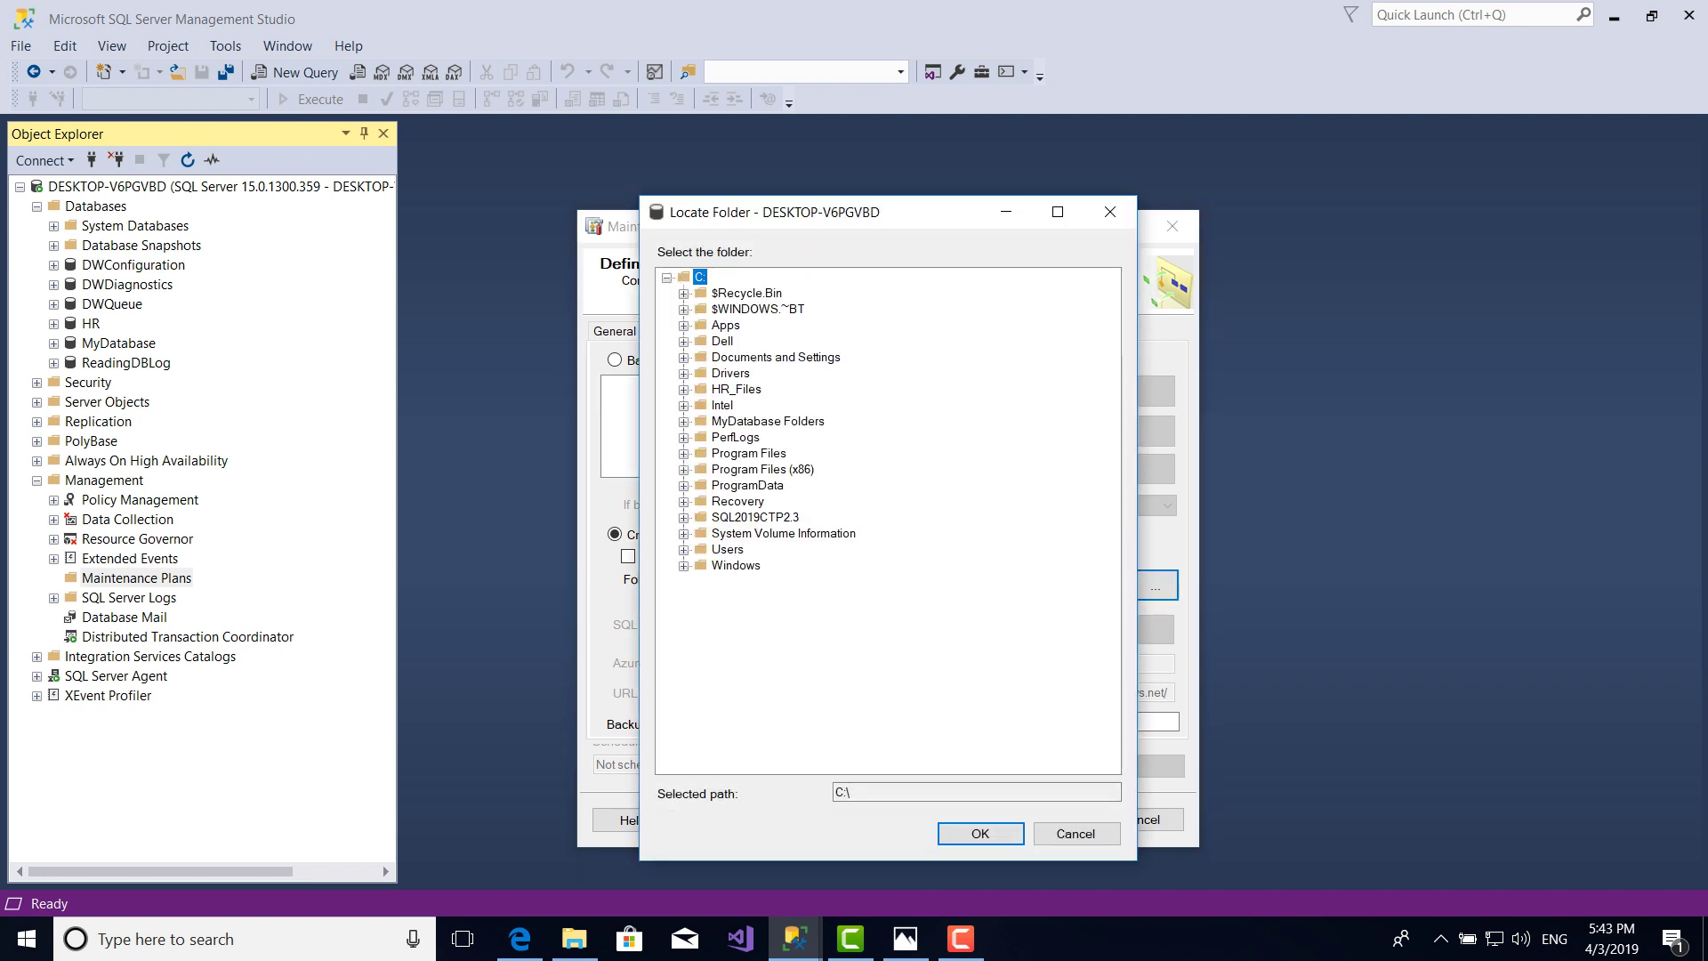
pyautogui.press('m')
pyautogui.press('Right')
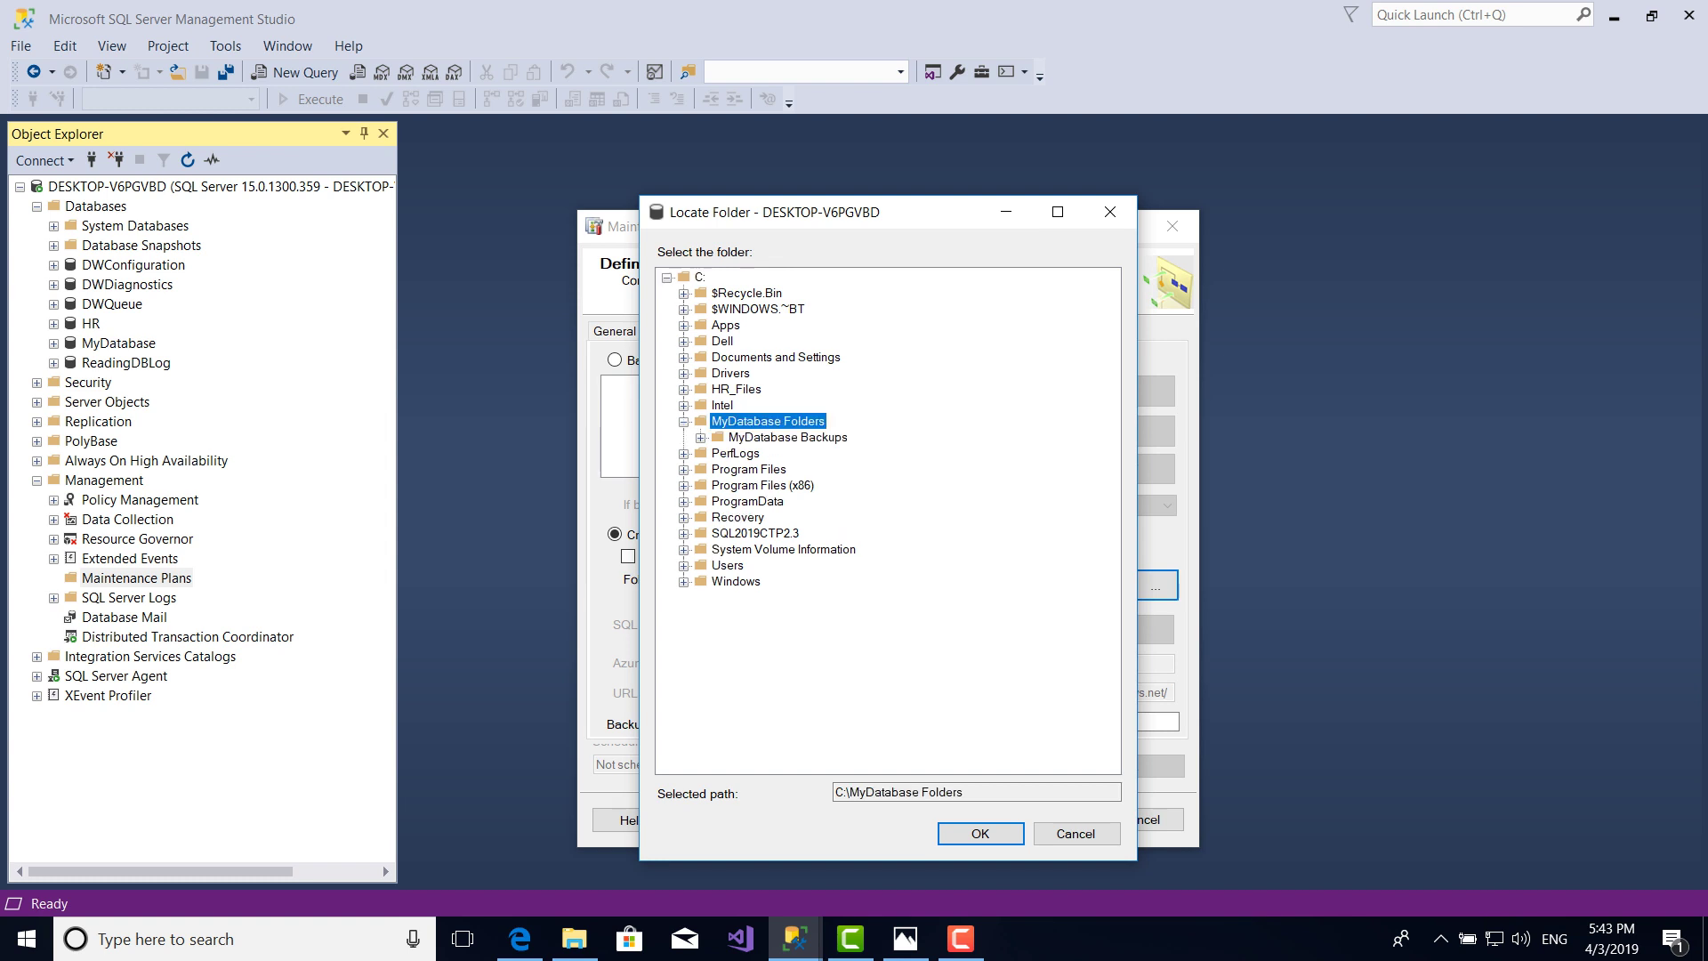
pyautogui.press('Down')
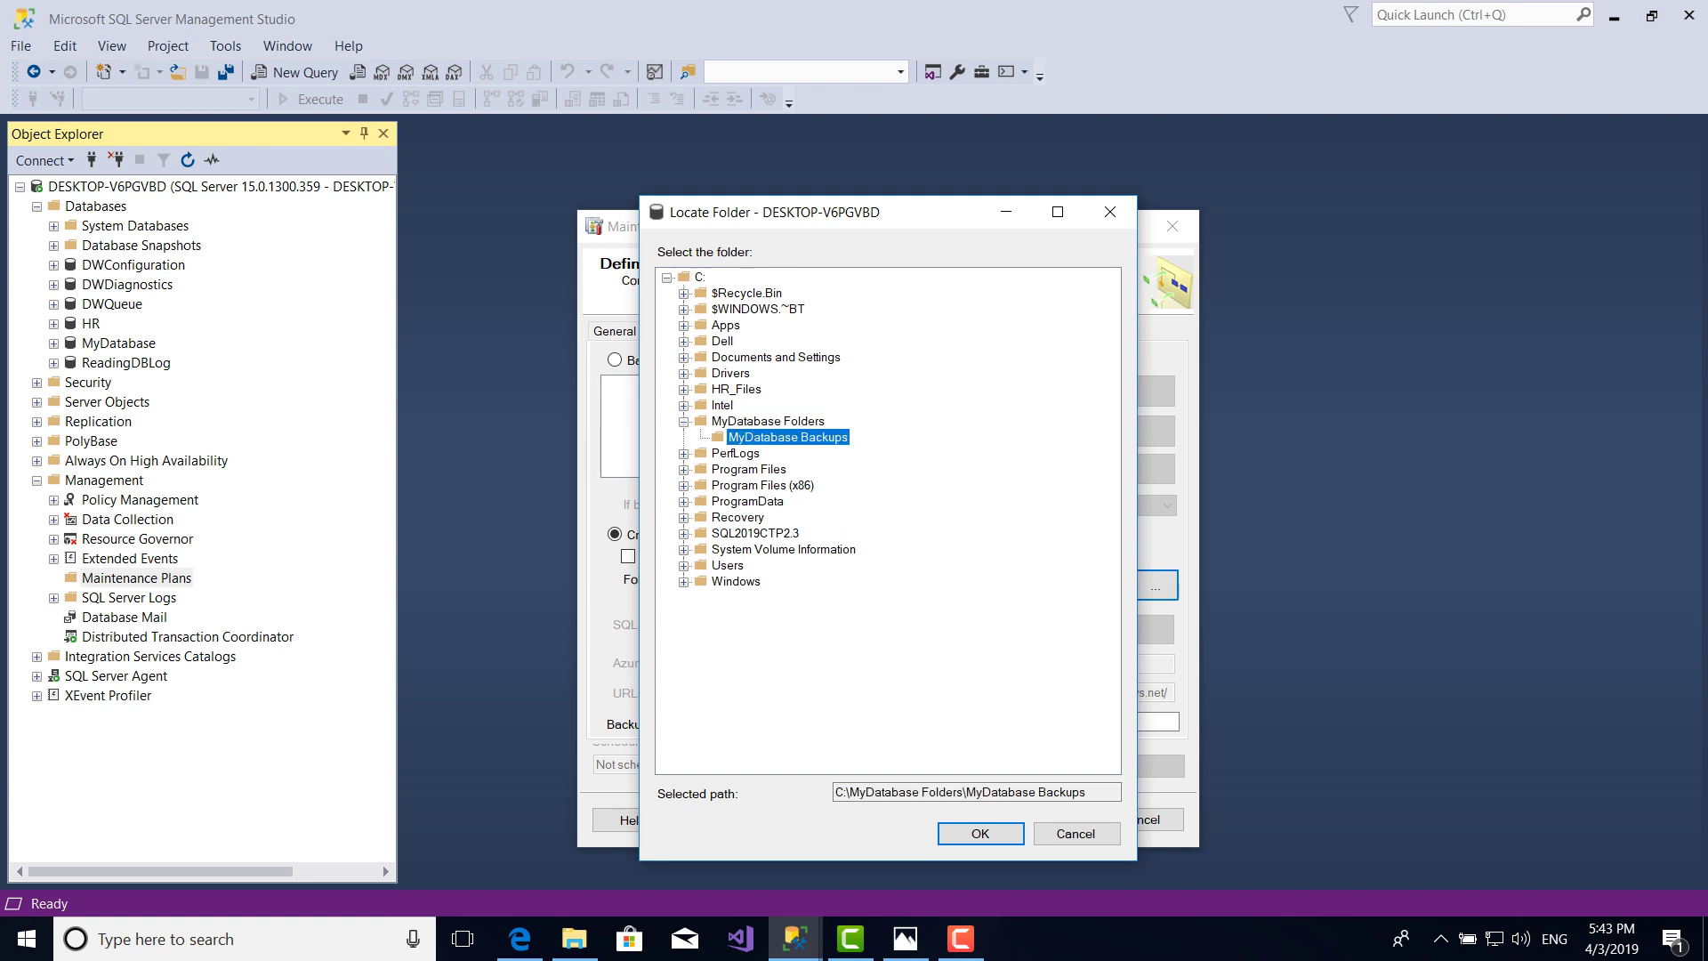
pyautogui.press('Tab')
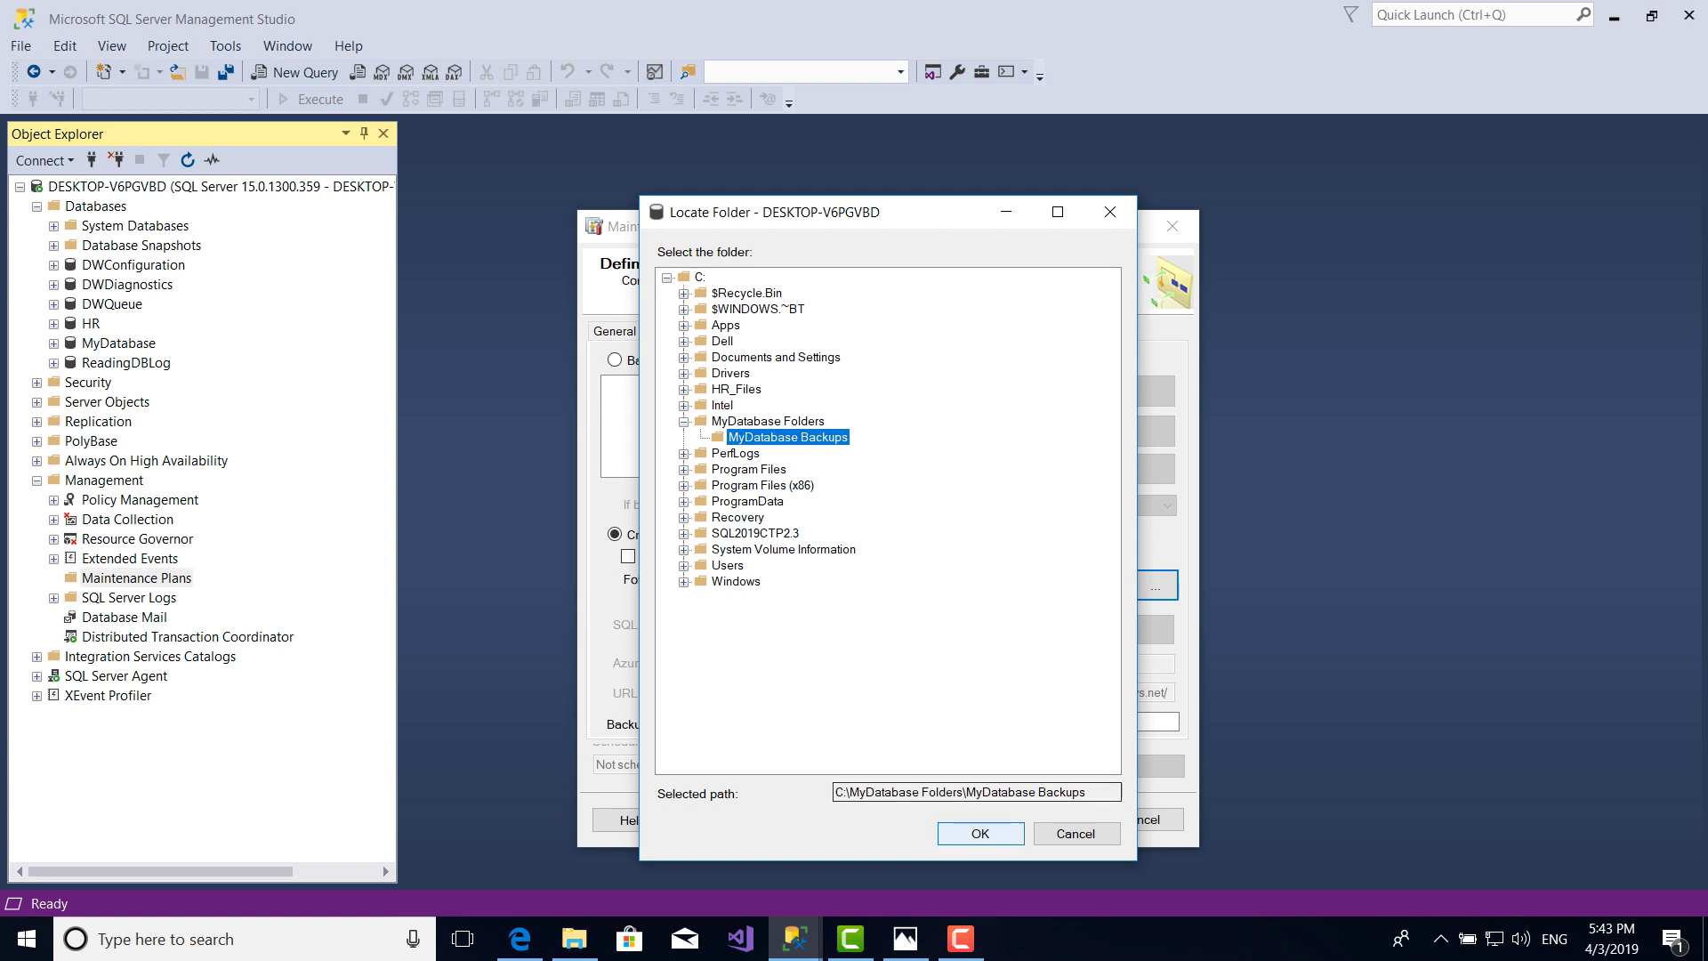
pyautogui.press('Tab')
pyautogui.press('Return')
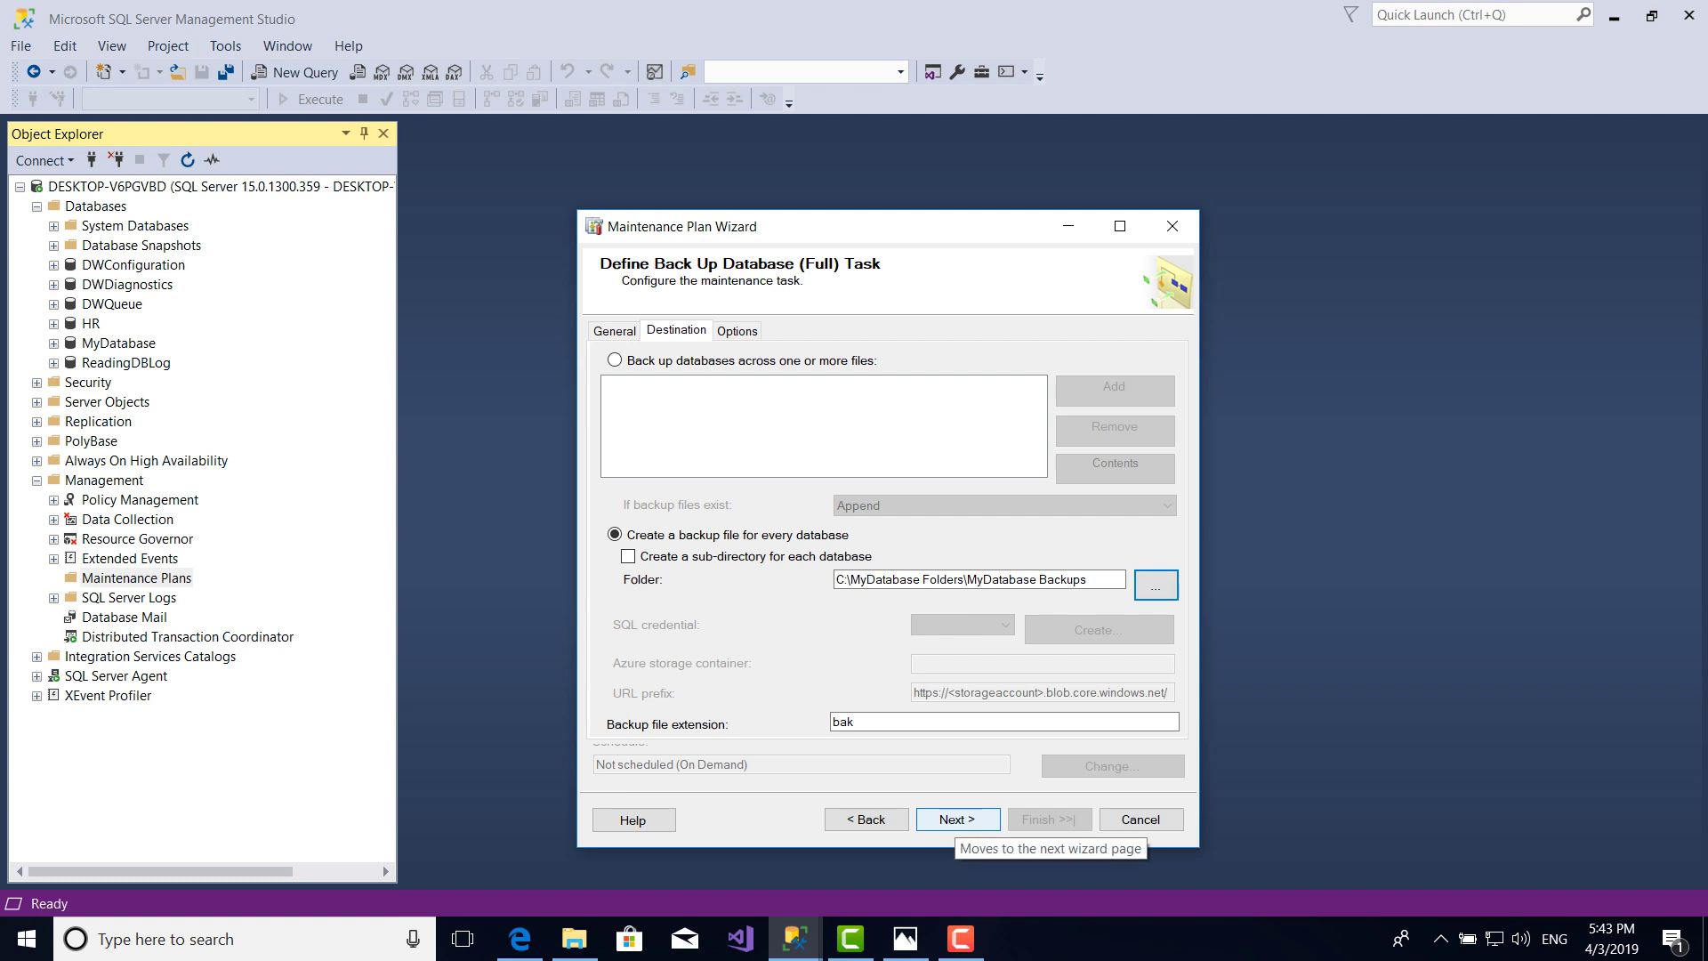
# Review the backup compression choices for the full backup task and keep the default server setting.
pyautogui.hotkey('ctrl', 'Tab')
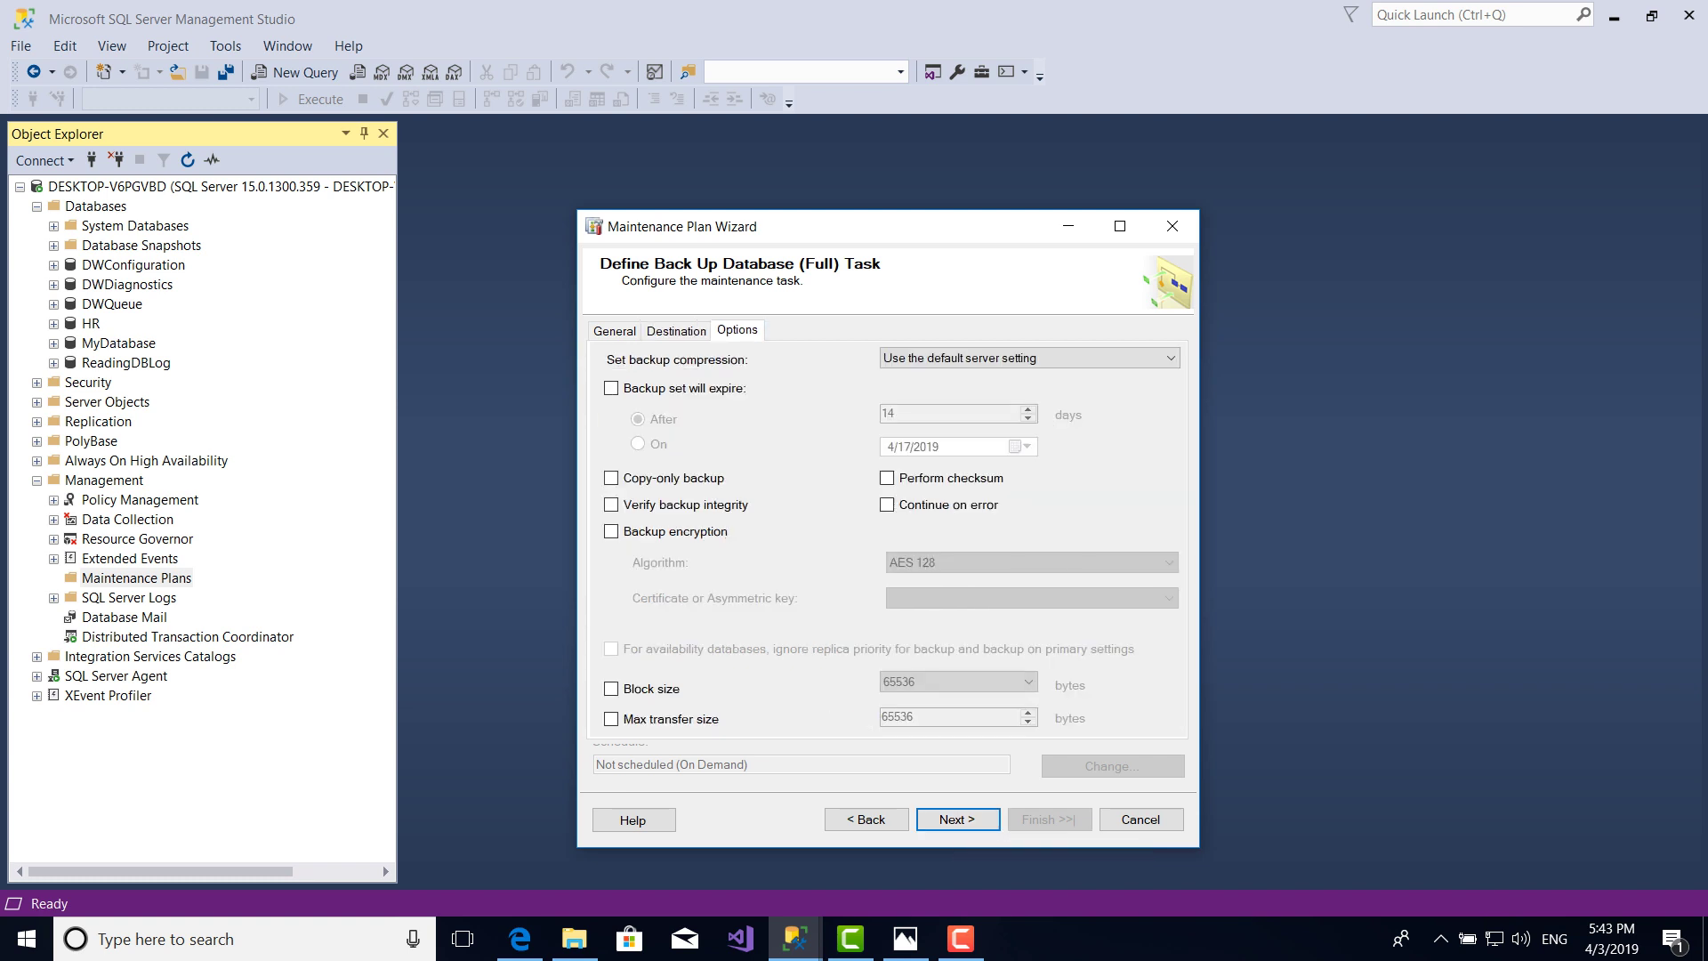
pyautogui.press('Tab')
pyautogui.hotkey('alt', 'Down')
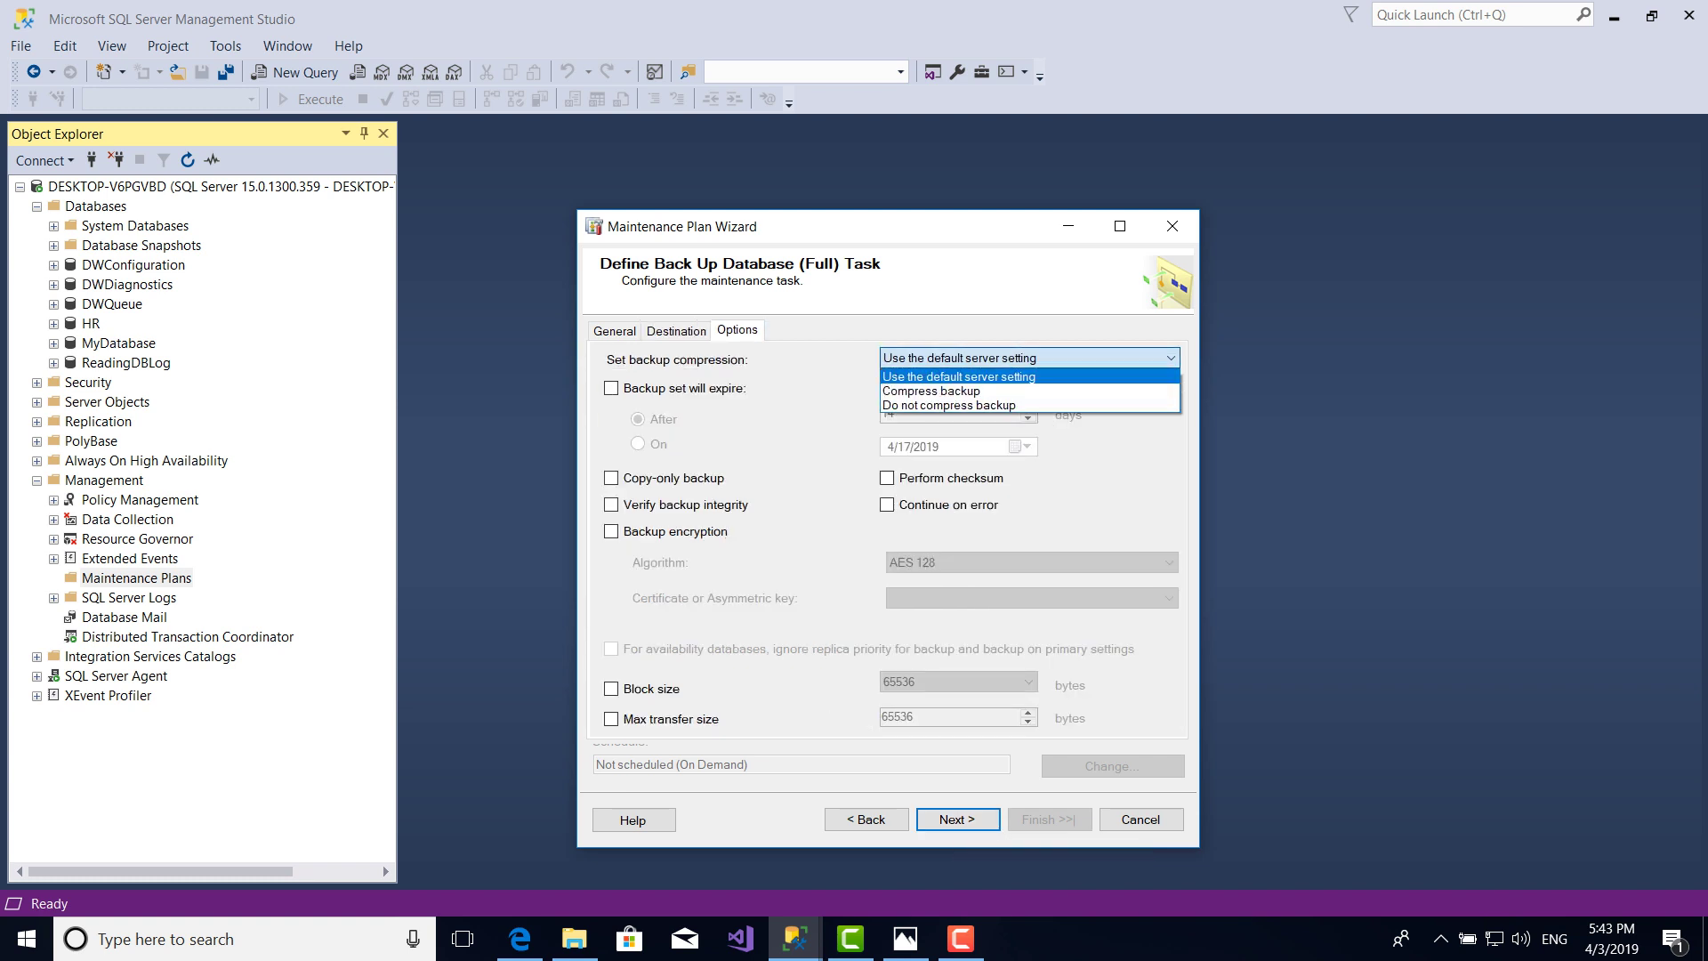
pyautogui.press('Down')
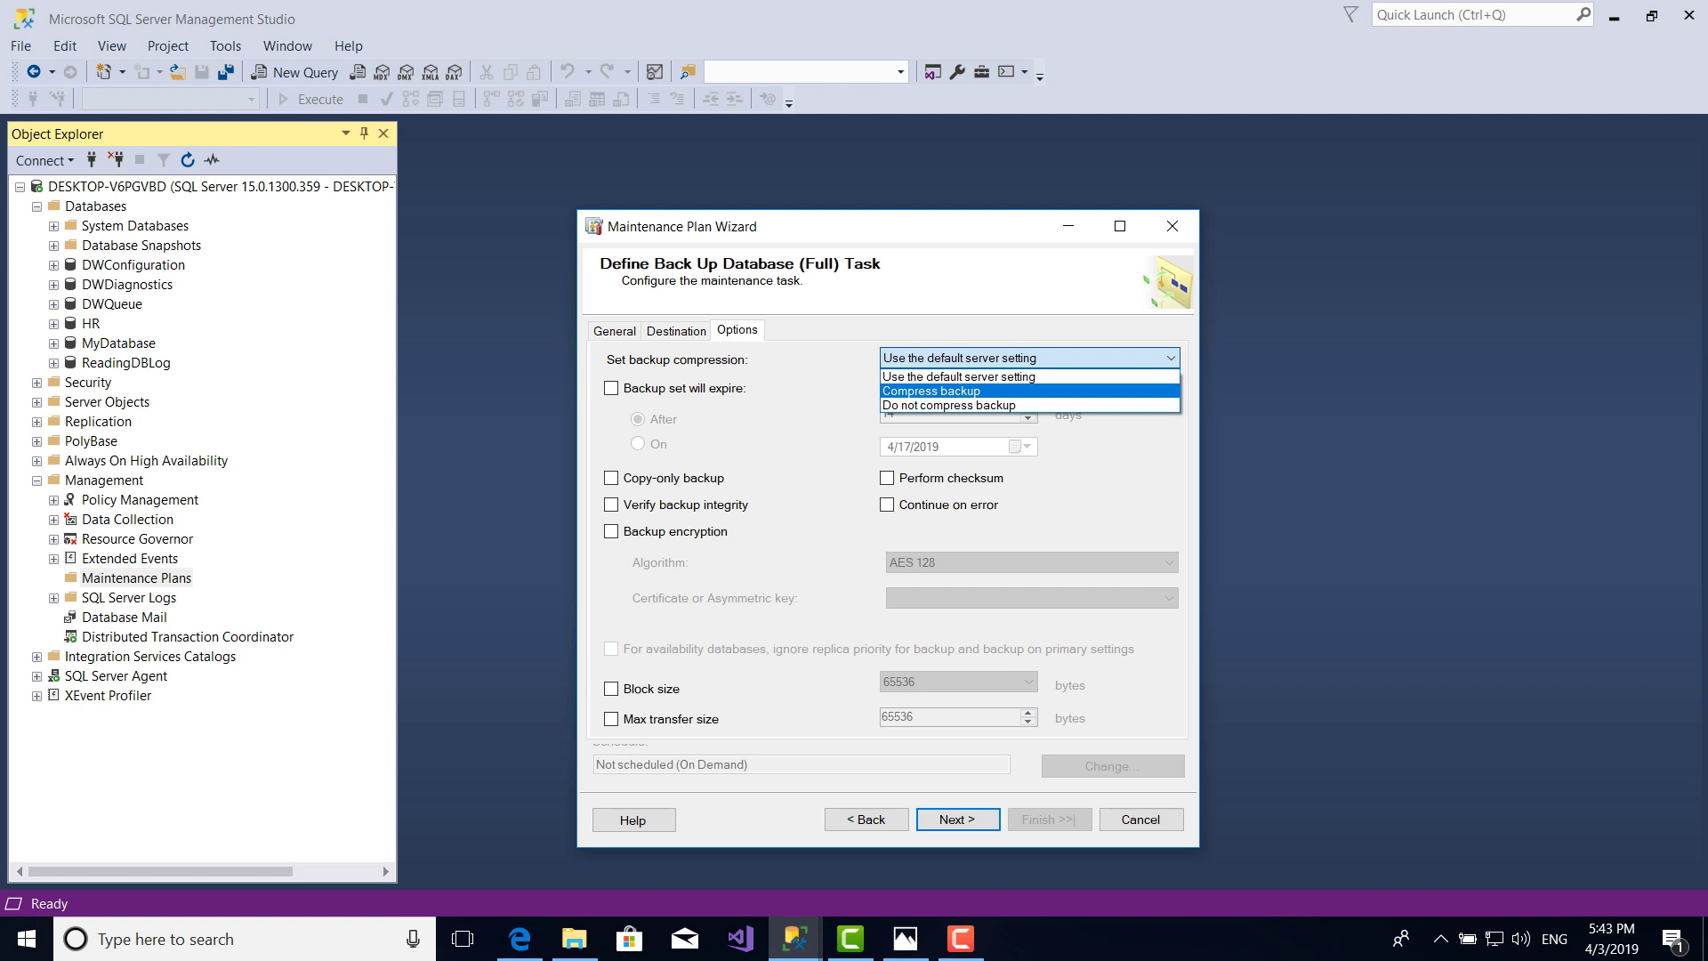
pyautogui.press('Down')
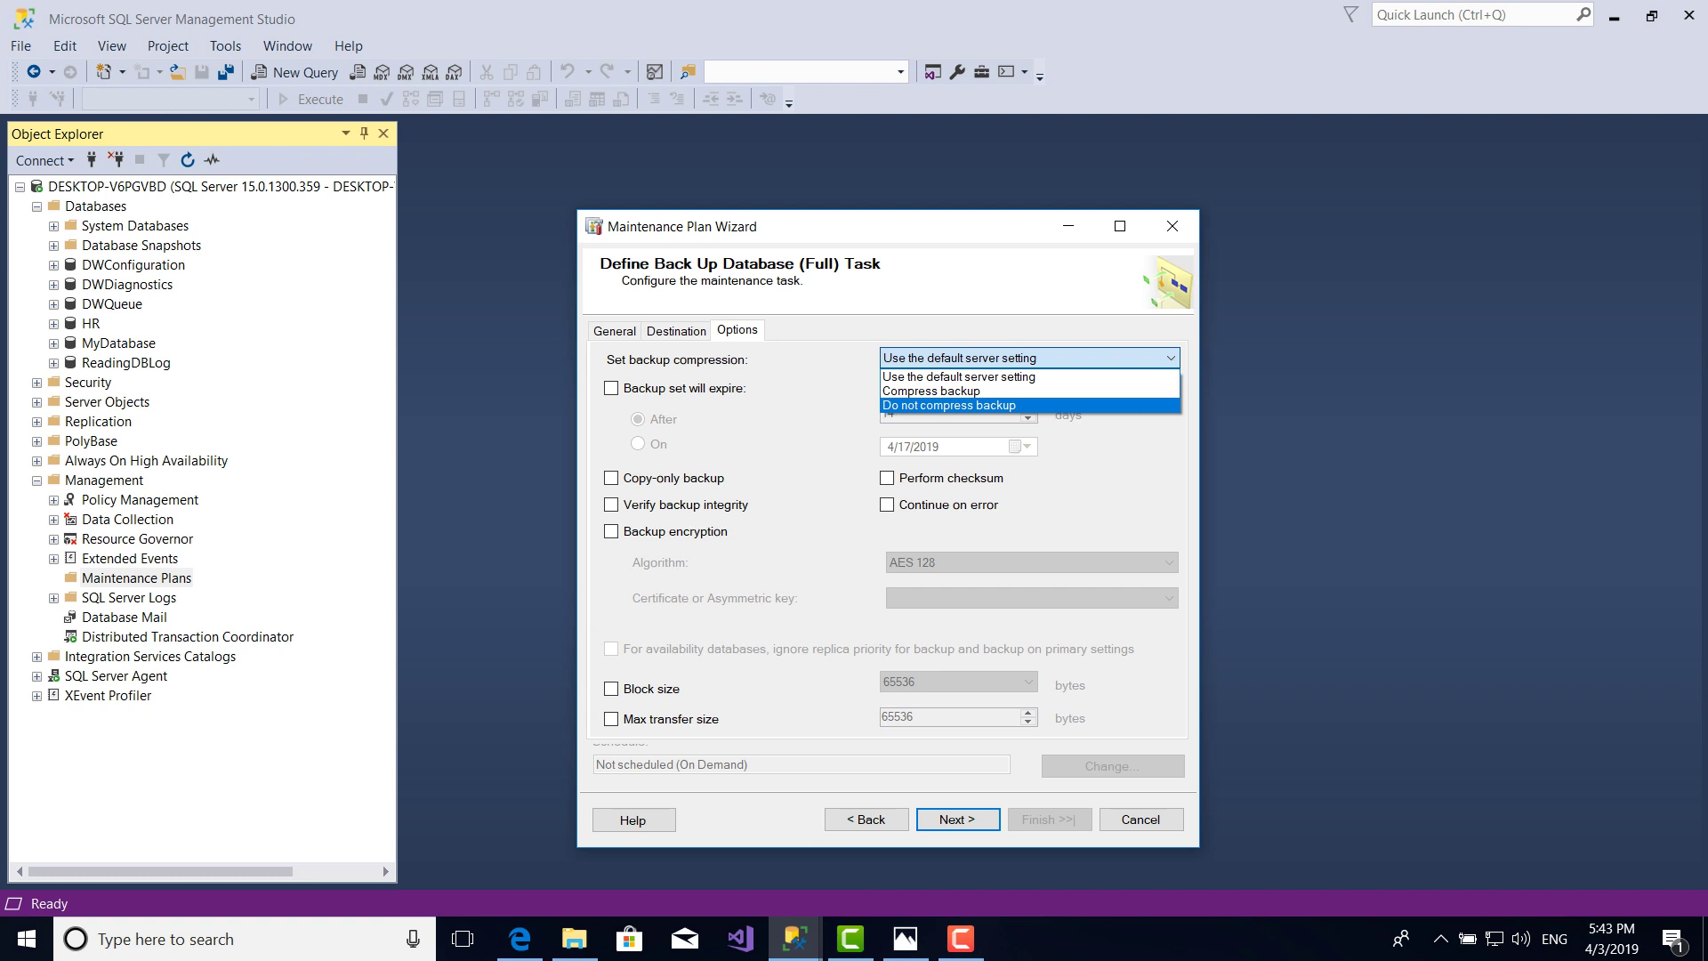
pyautogui.press('Escape')
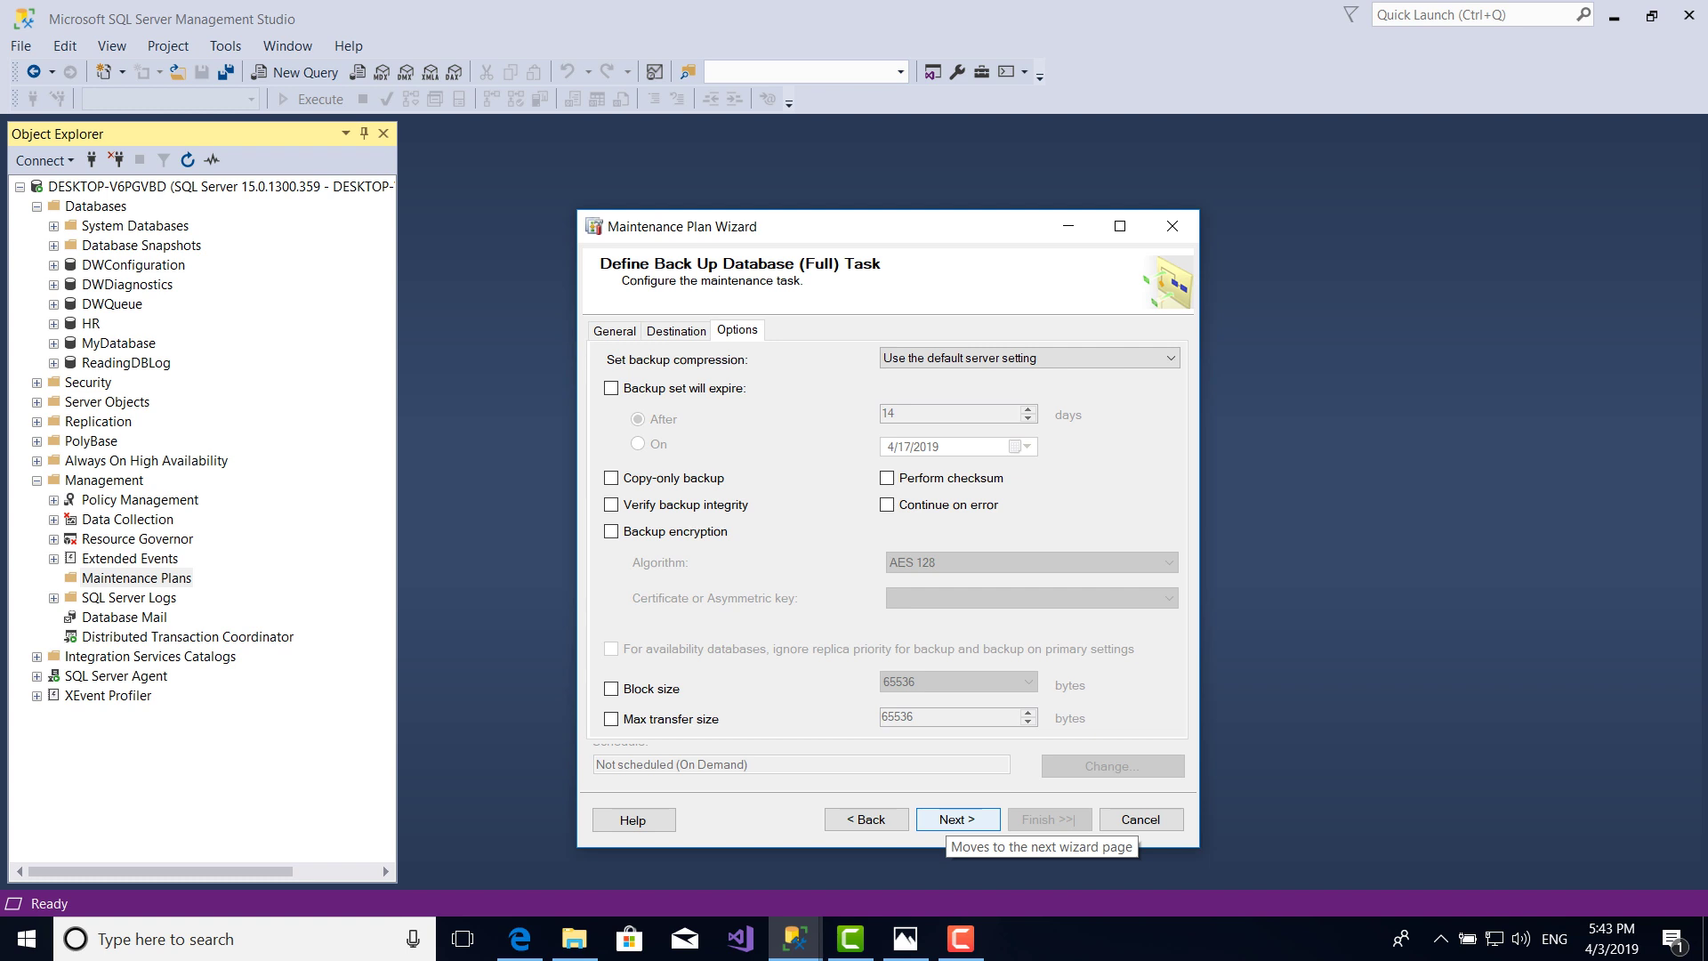
# Keep the text-file report without an e-mail report, and complete the wizard to create the maintenance plan.
pyautogui.click(956, 819)
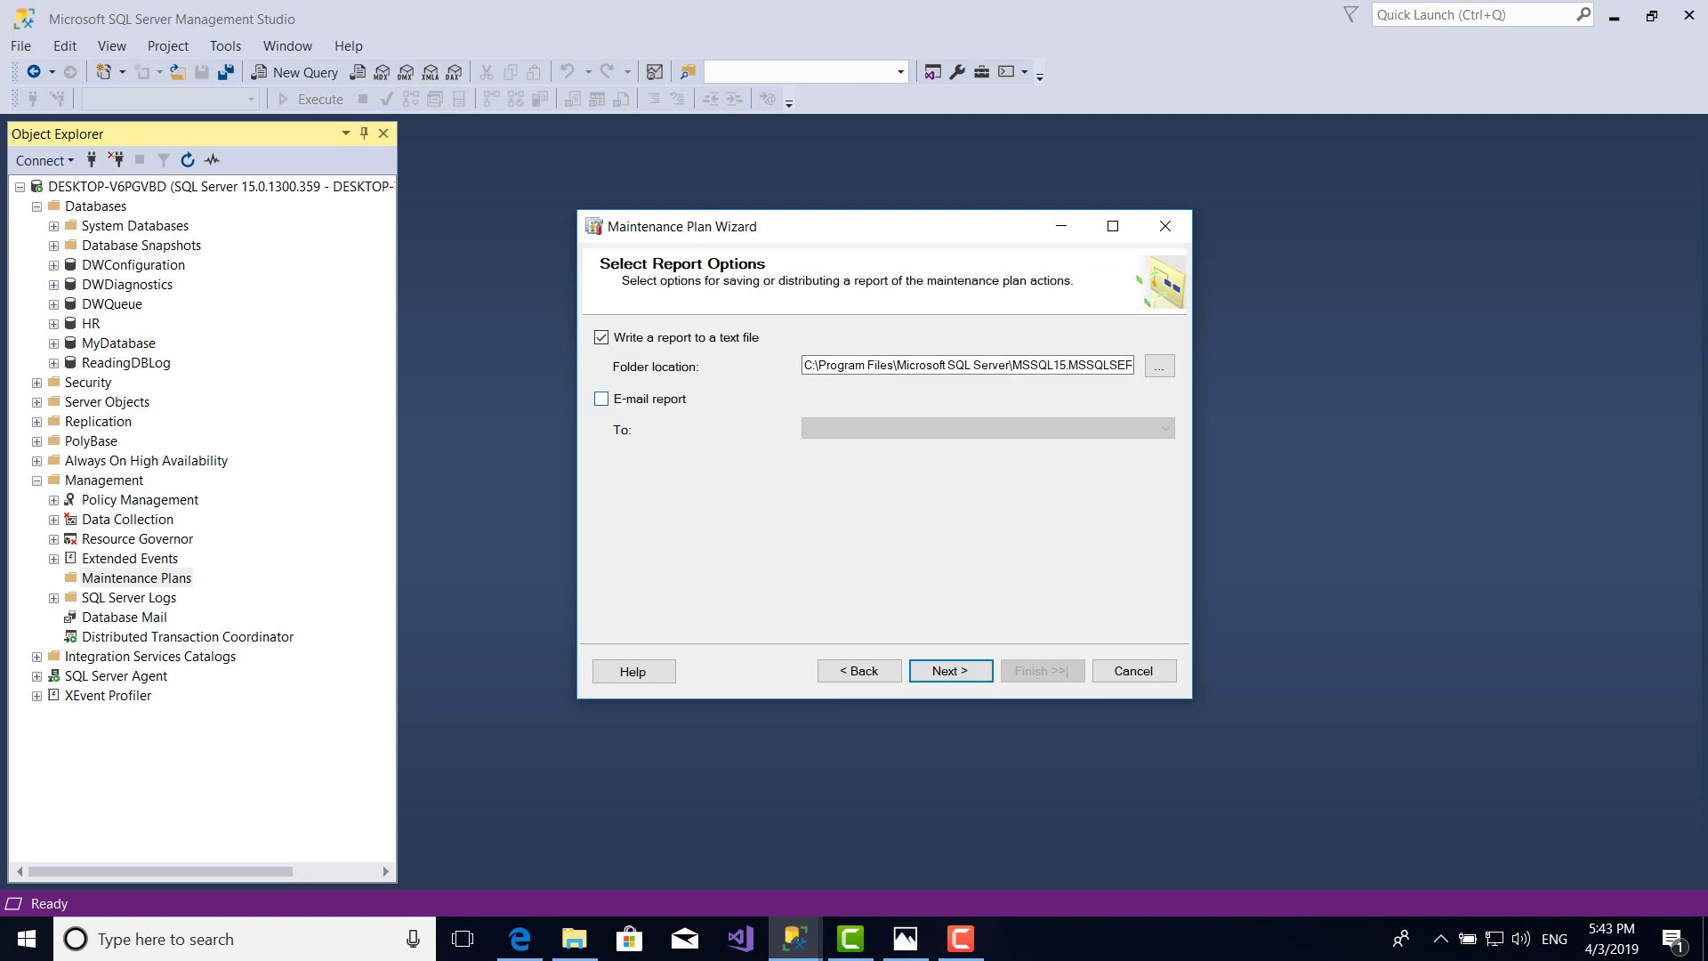
pyautogui.click(601, 398)
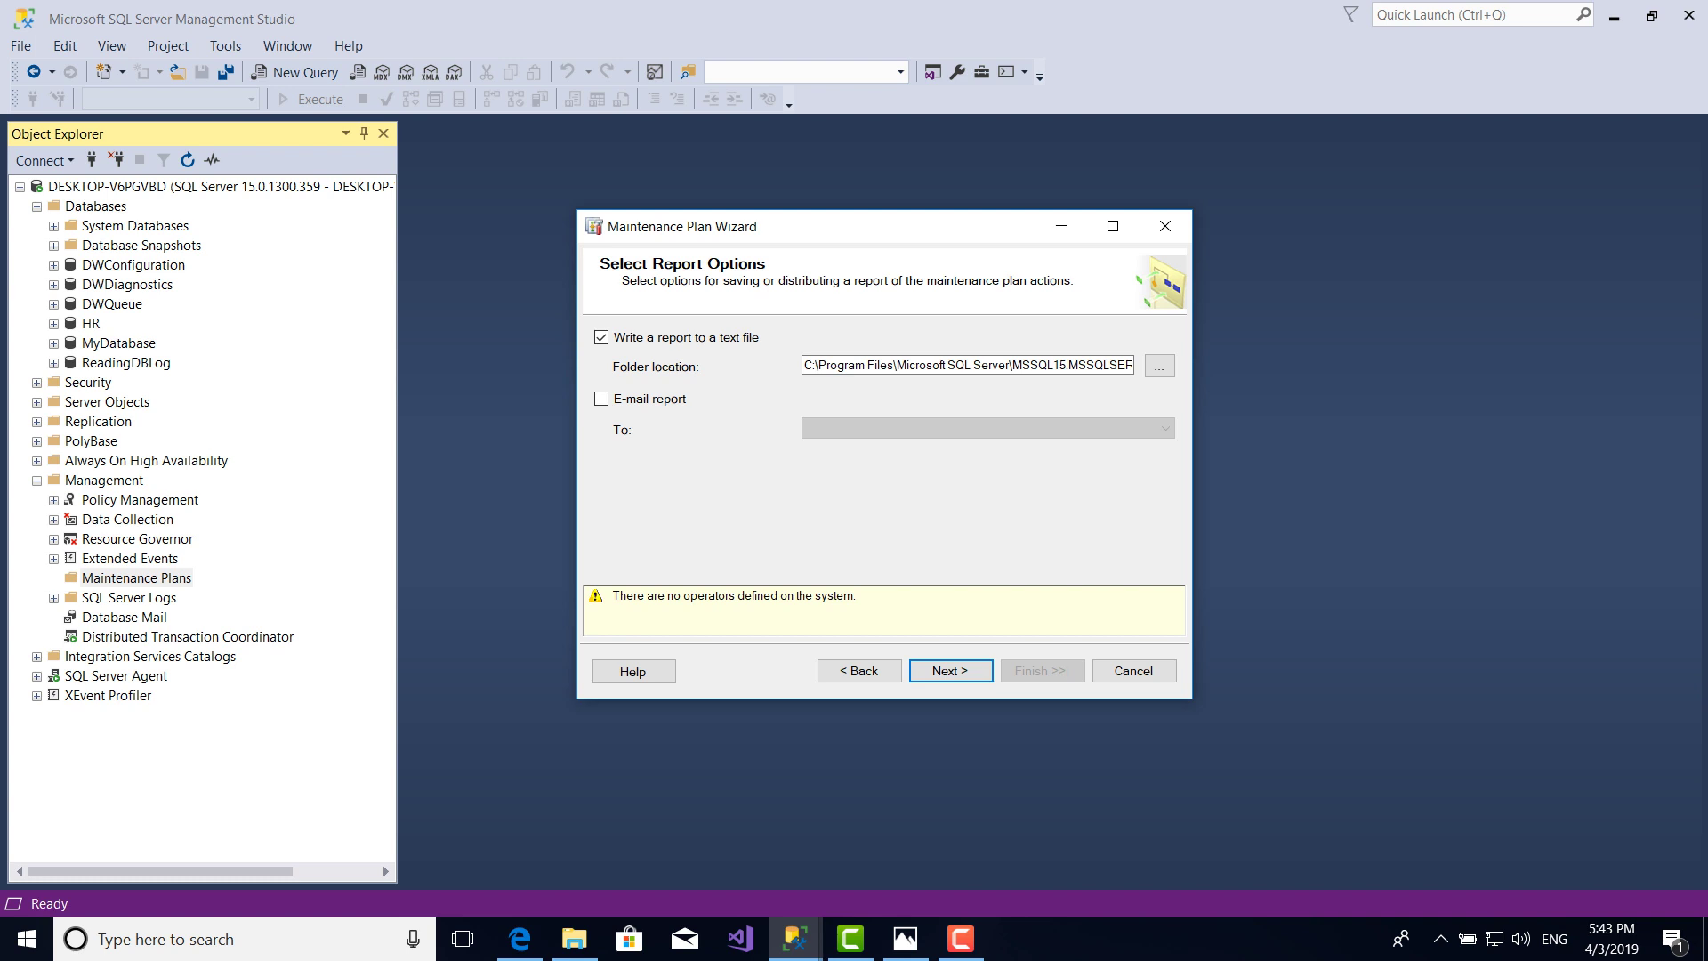
pyautogui.click(950, 671)
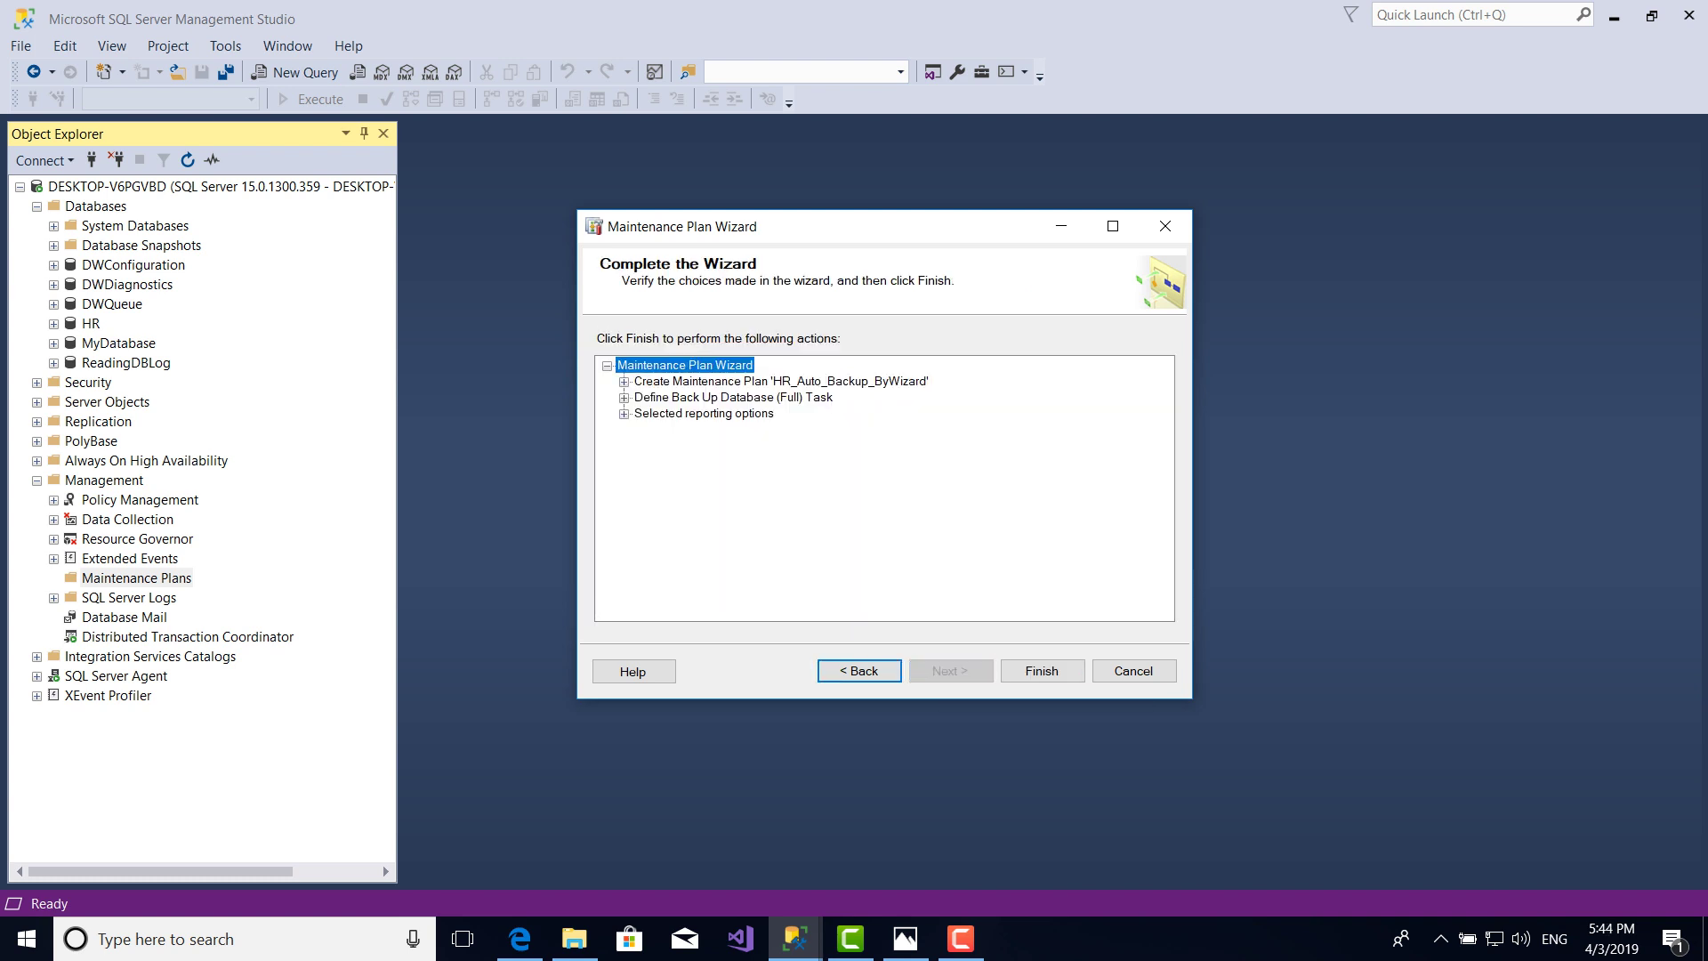
pyautogui.click(1042, 671)
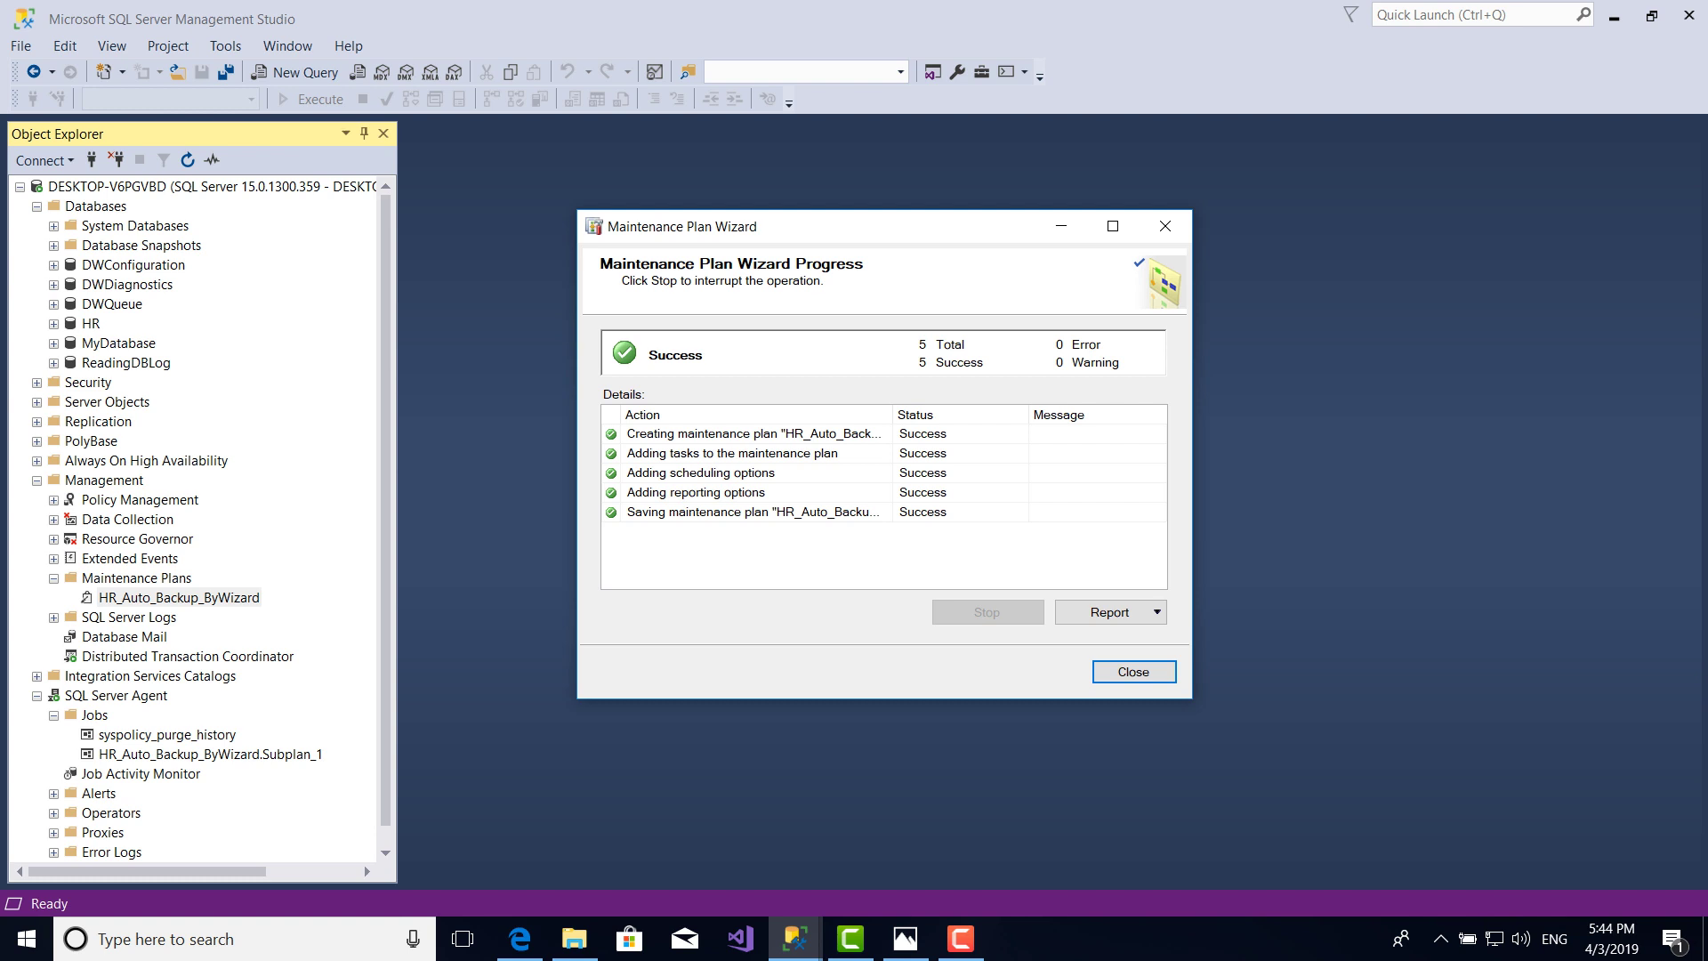
pyautogui.click(1133, 672)
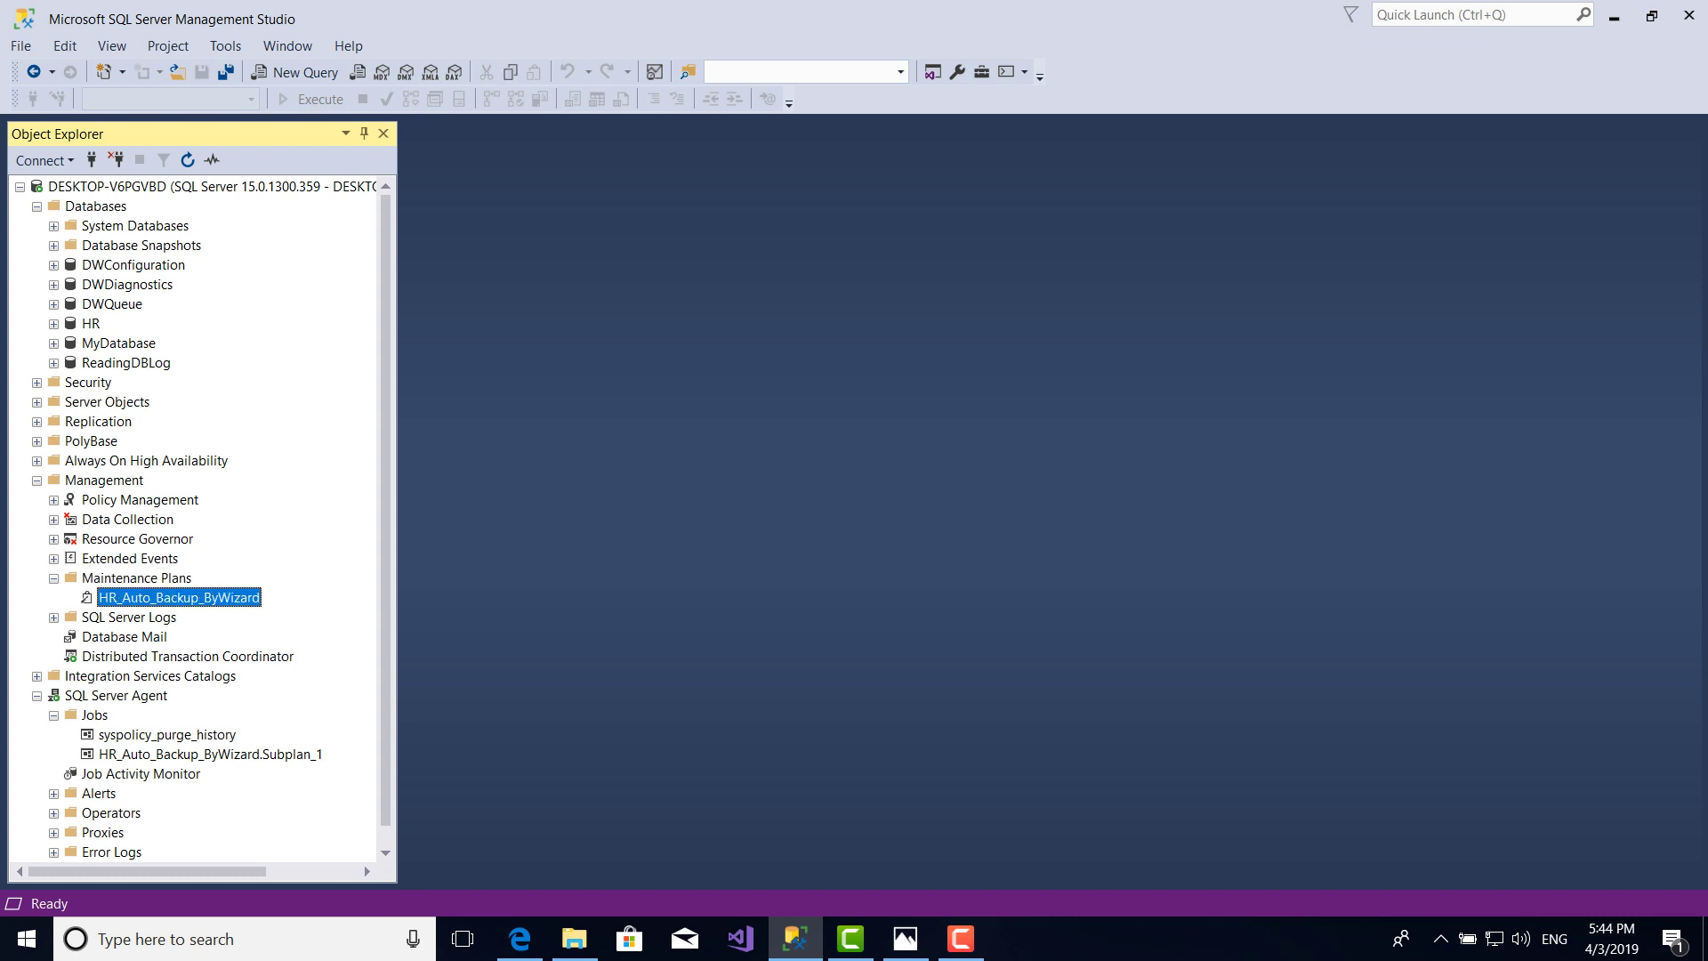
# Examine the commands available for the HR_Auto_Backup_ByWizard.Subplan_1 agent job and the HR_Auto_Backup_ByWizard maintenance plan.
pyautogui.click(116, 694)
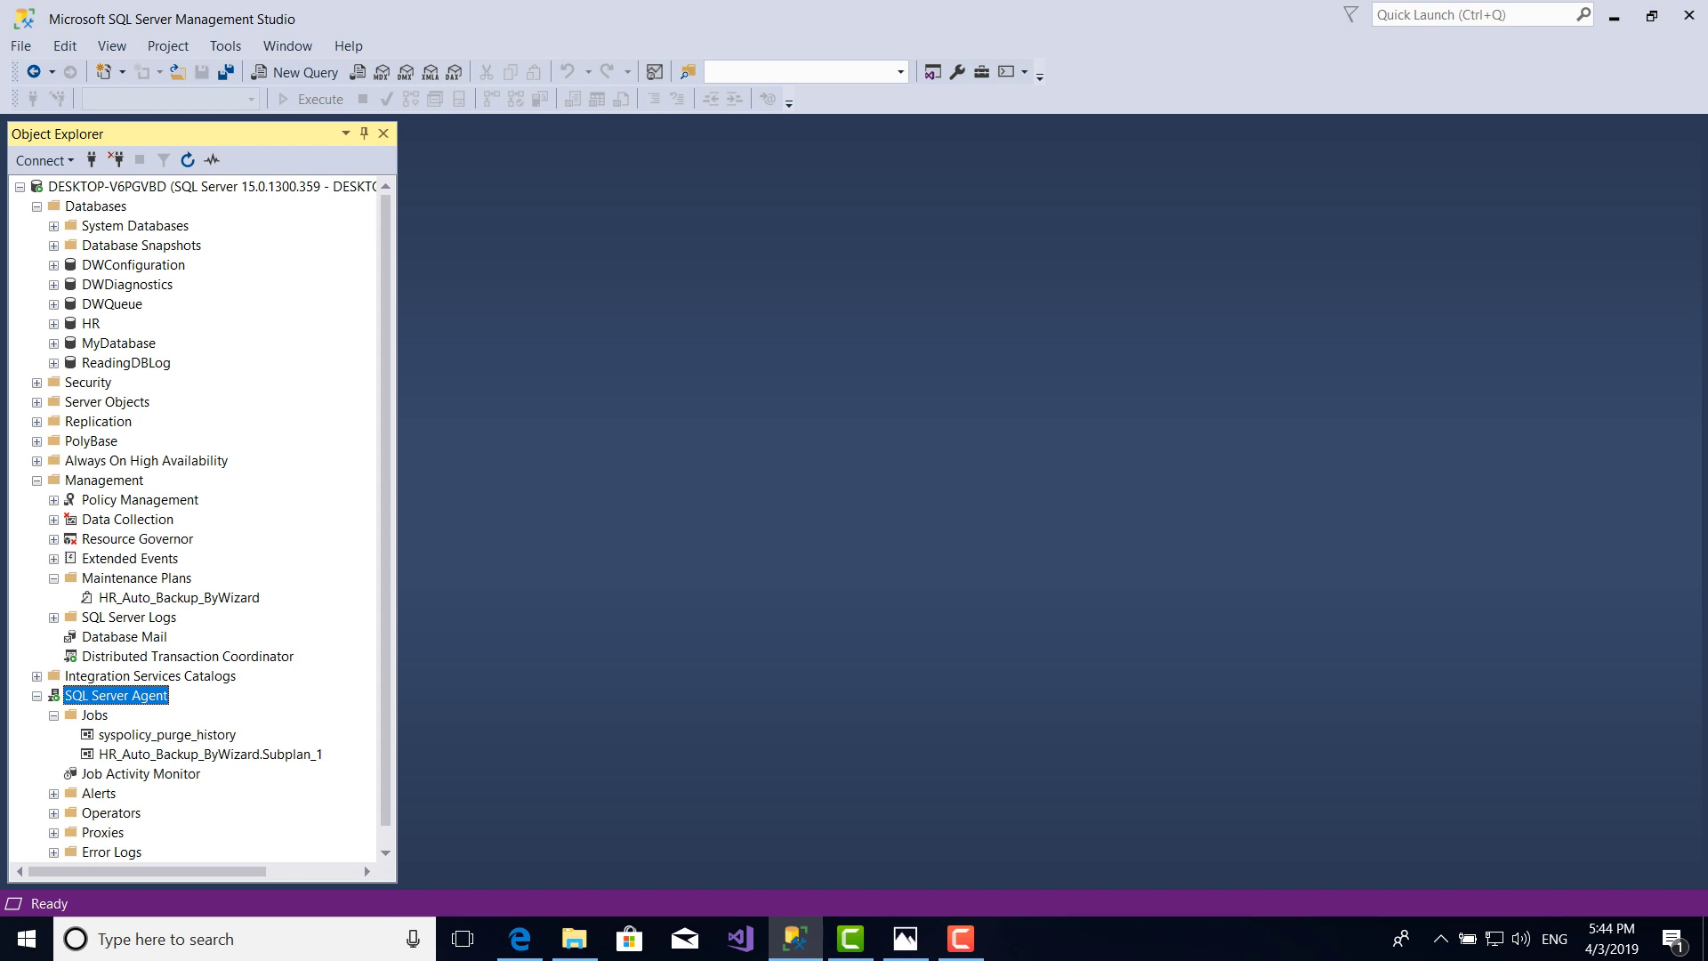
pyautogui.click(210, 753)
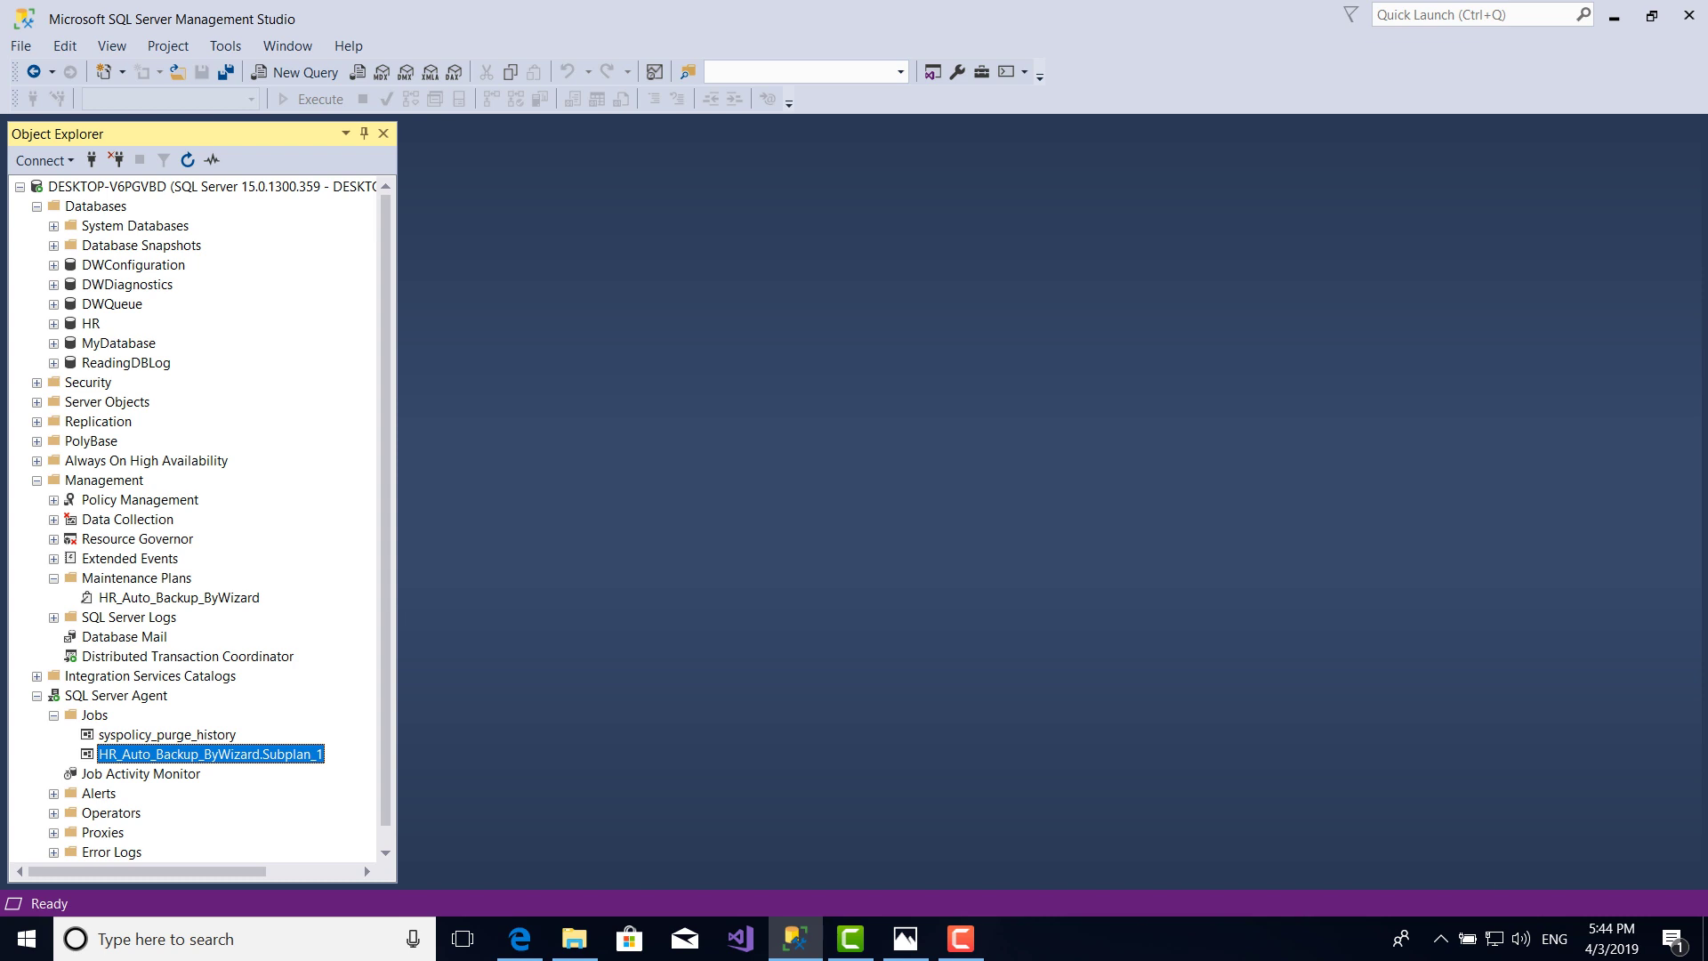
pyautogui.rightClick(192, 753)
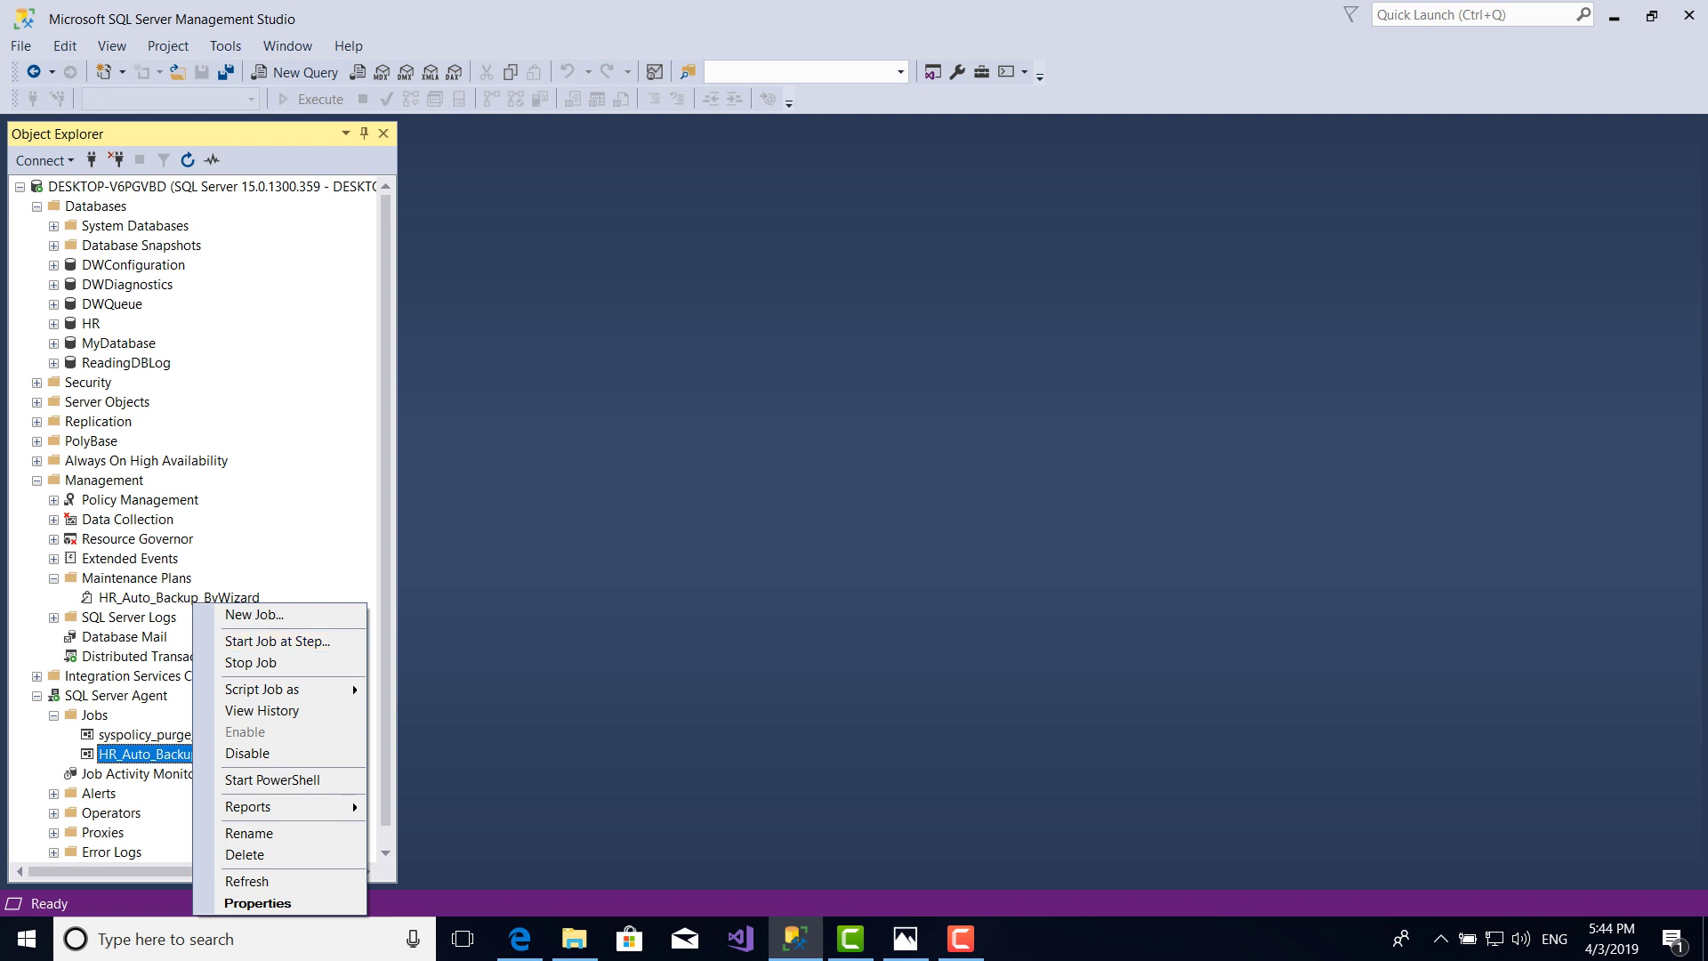
pyautogui.click(162, 597)
pyautogui.rightClick(162, 597)
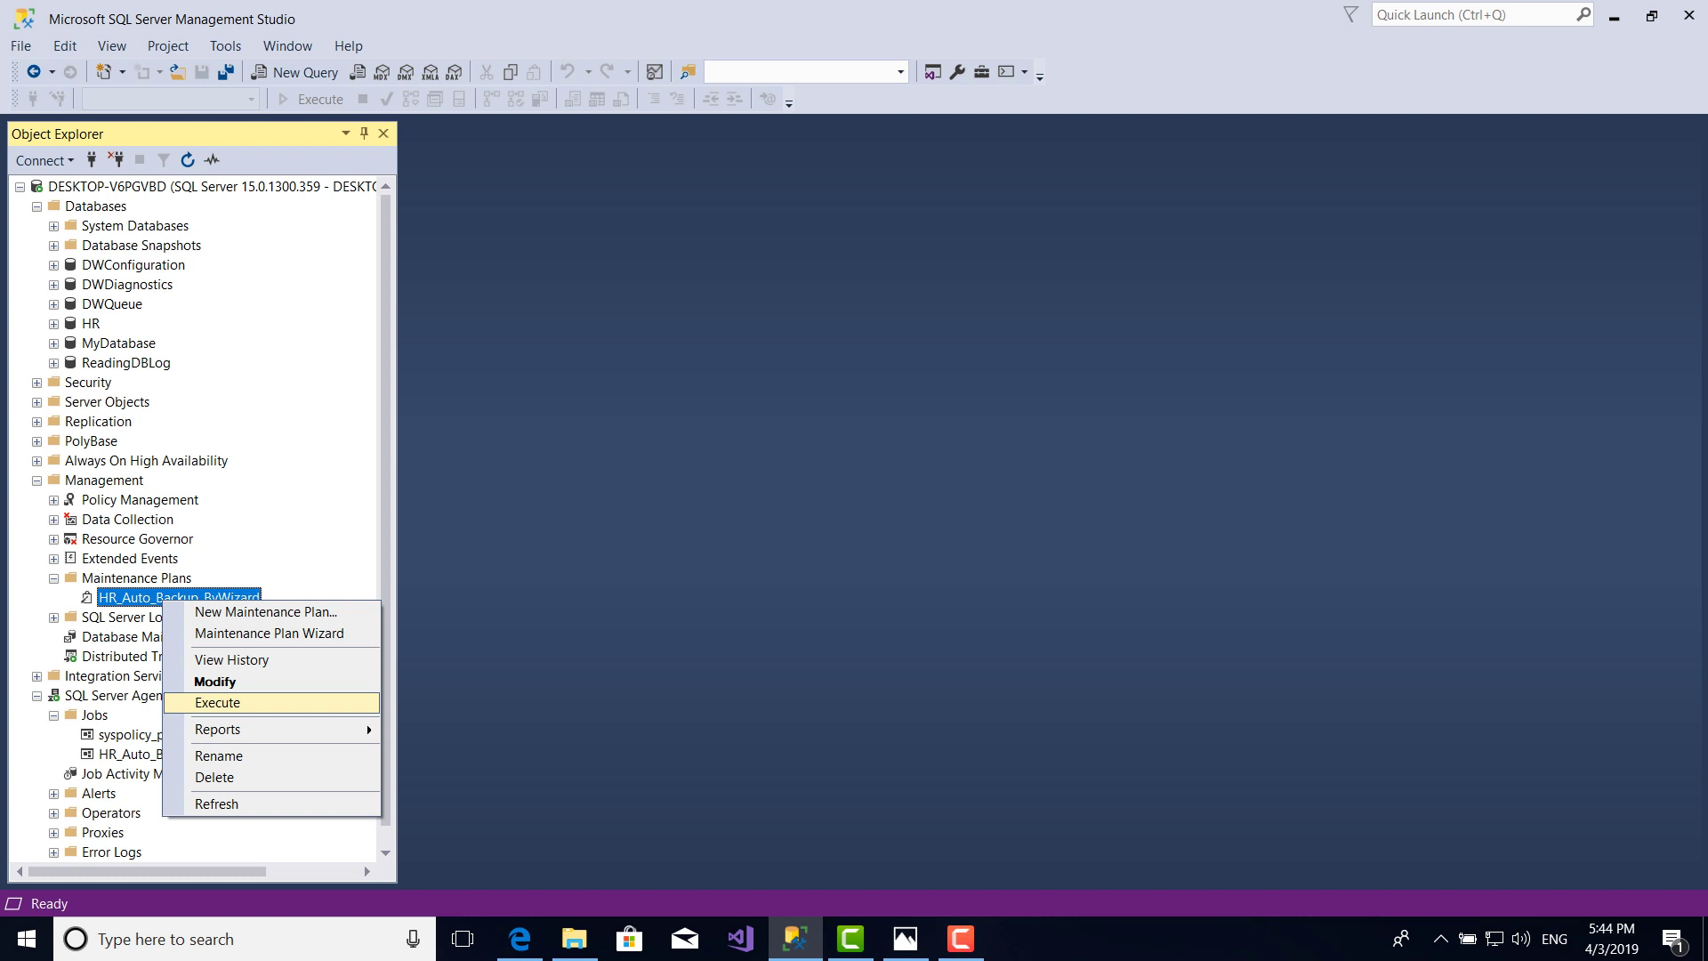
pyautogui.press('Up')
pyautogui.press('Return')
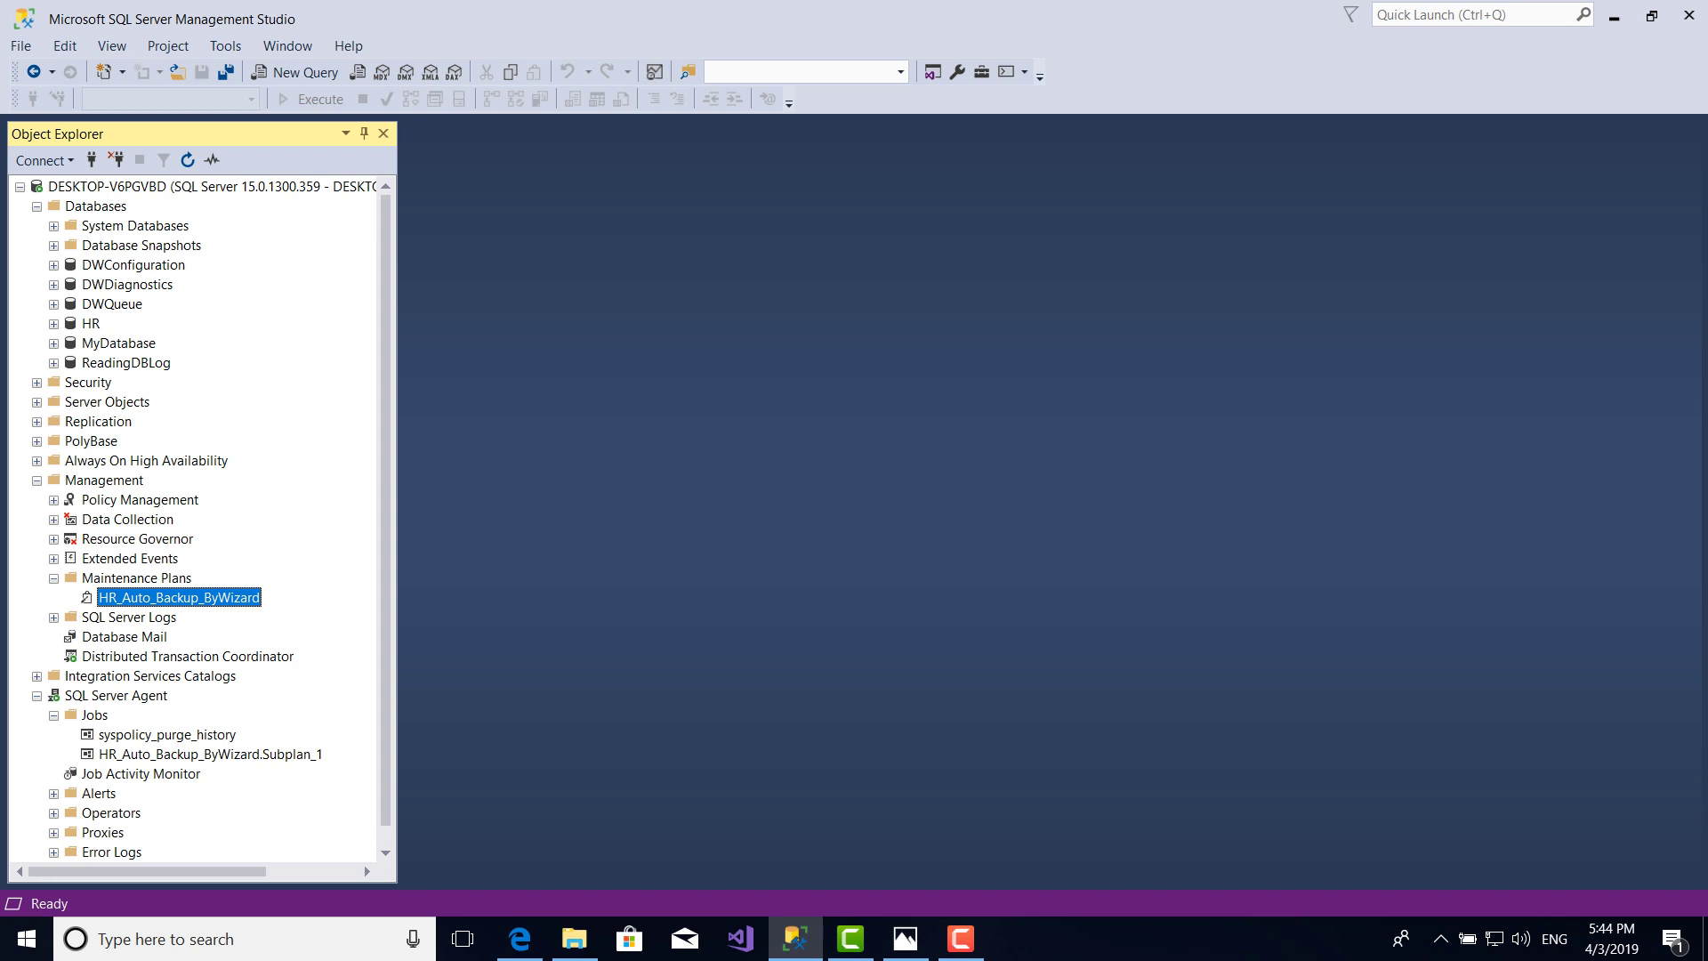
pyautogui.click(961, 939)
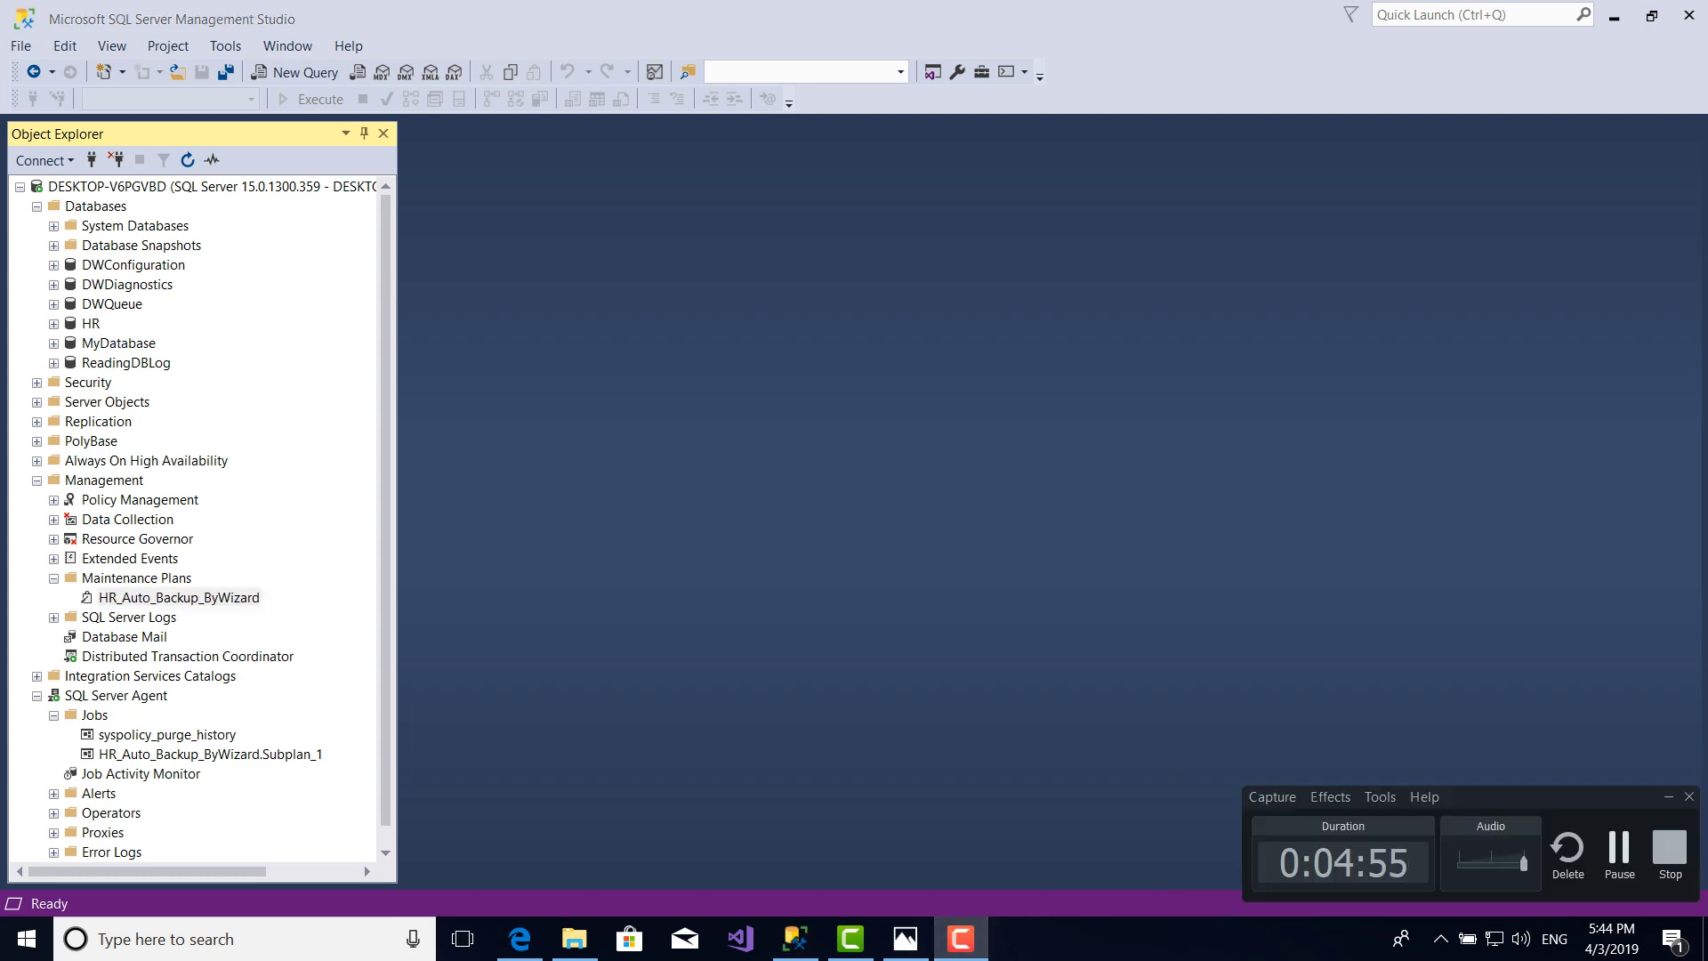